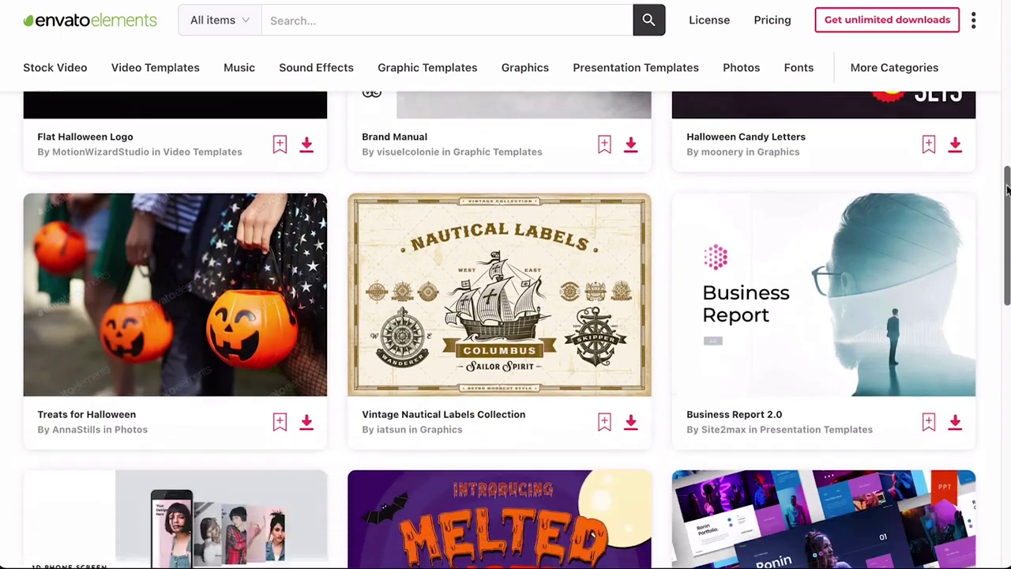
scroll(1007, 189, "down", 7)
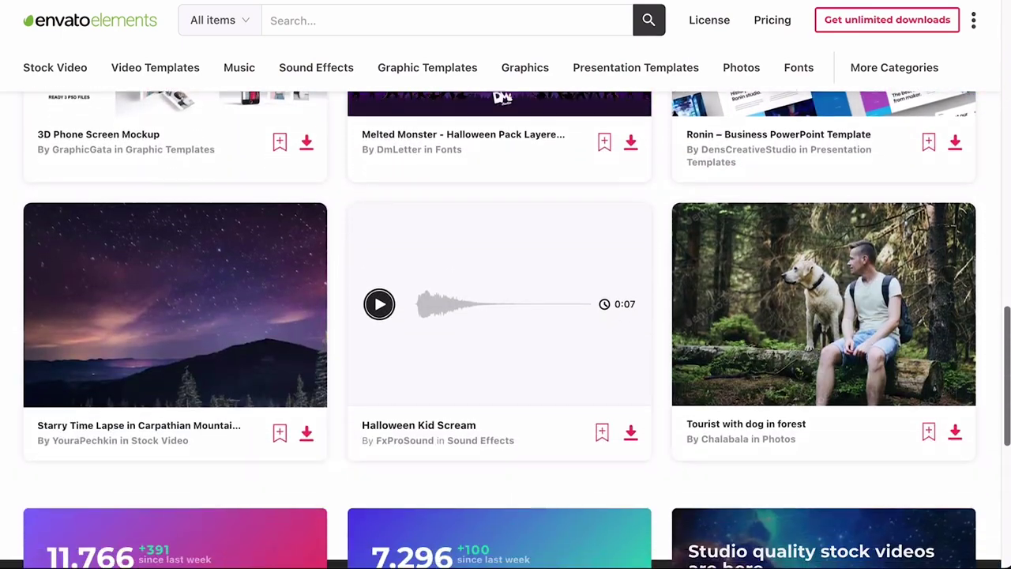
Step: Browse the Envato Elements Photos category to the stock images and font item pages
left_click(742, 70)
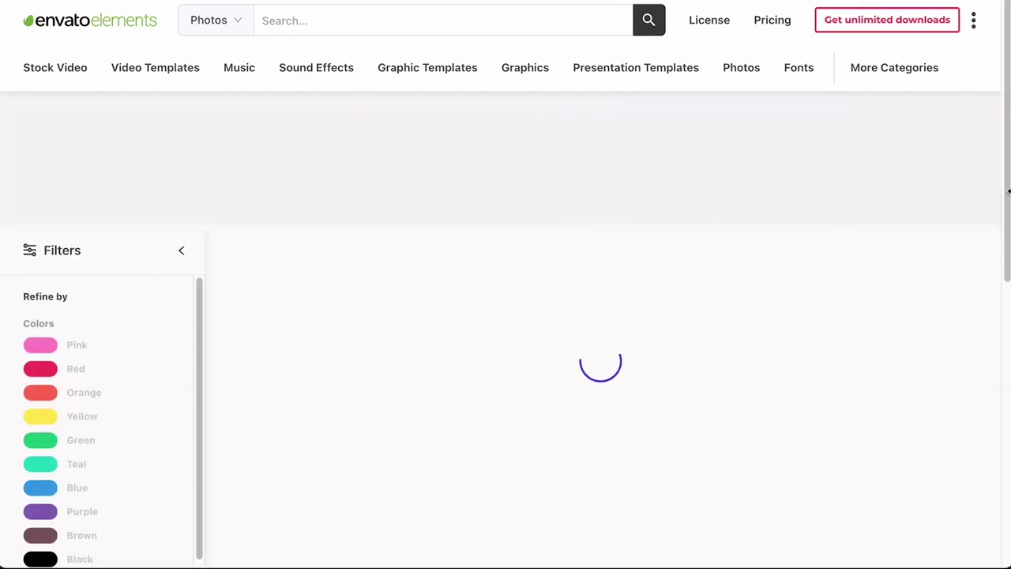
scroll(1009, 191, "down", 1)
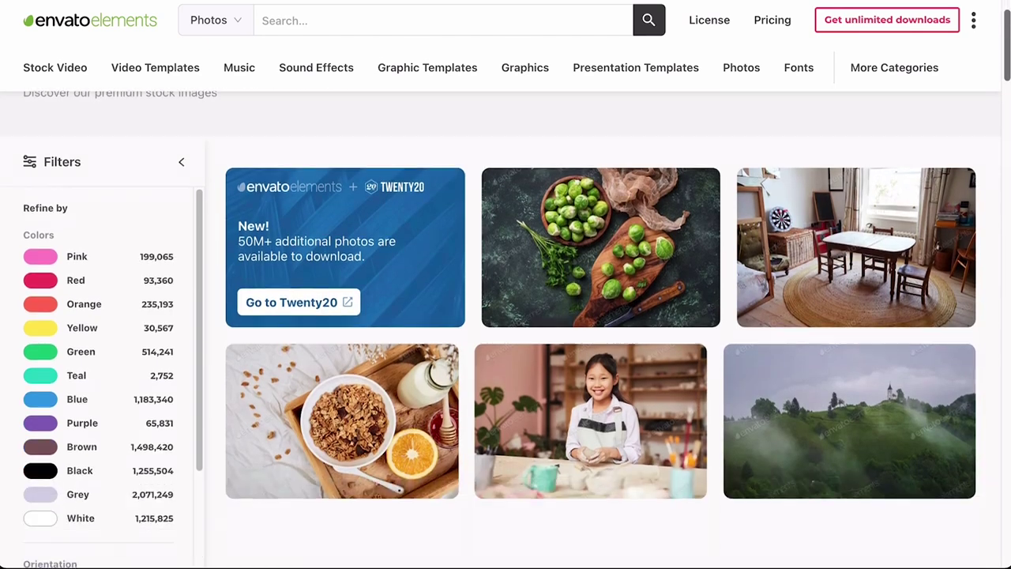
scroll(601, 332, "down", 5)
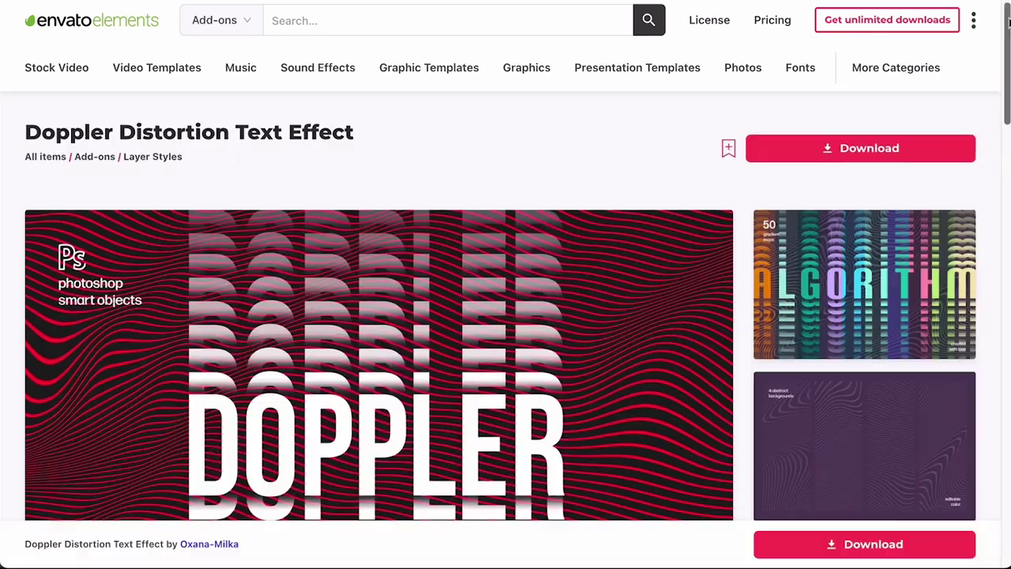
mouse_move(1009, 24)
left_mouse_down()
mouse_move(1009, 108)
mouse_move(1009, 41)
left_mouse_up()
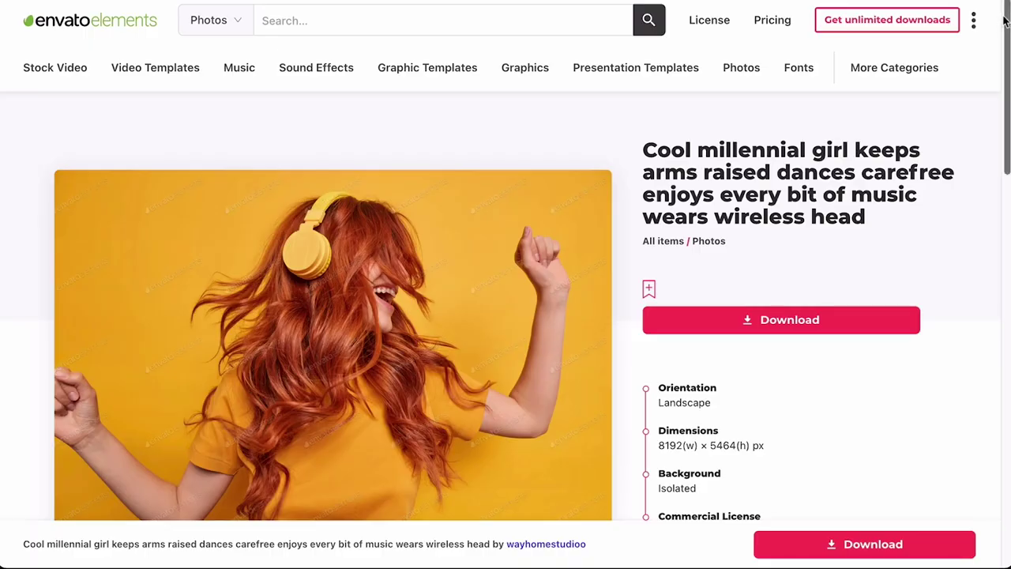
scroll(1005, 22, "down", 2)
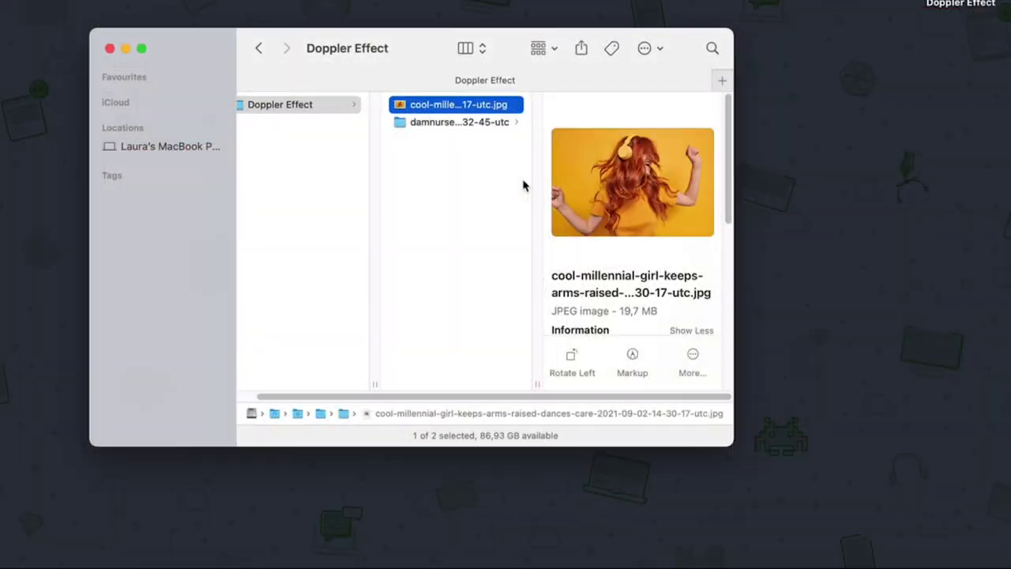
Step: Install the DAMNURSE CHRONICAL .otf font from its OpenType-PS folder
key("space")
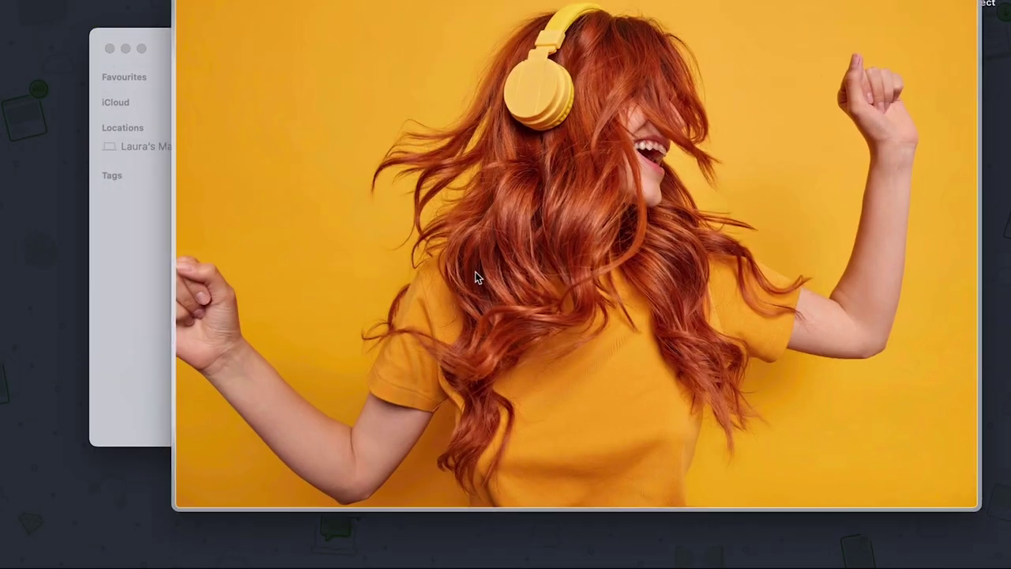
key("space")
key("Down")
left_click(604, 193)
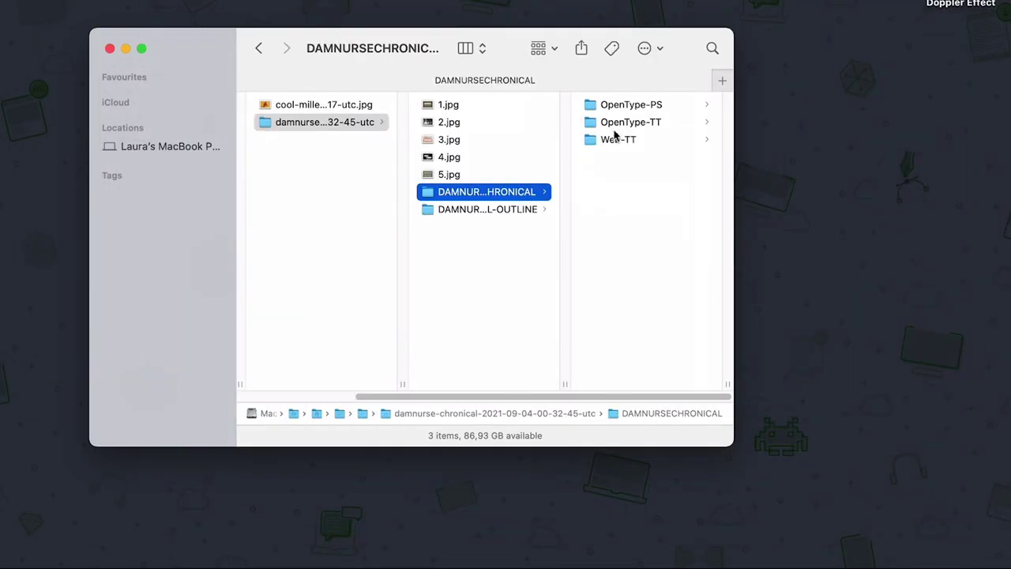
left_click(626, 110)
left_click(646, 103)
double_click(638, 188)
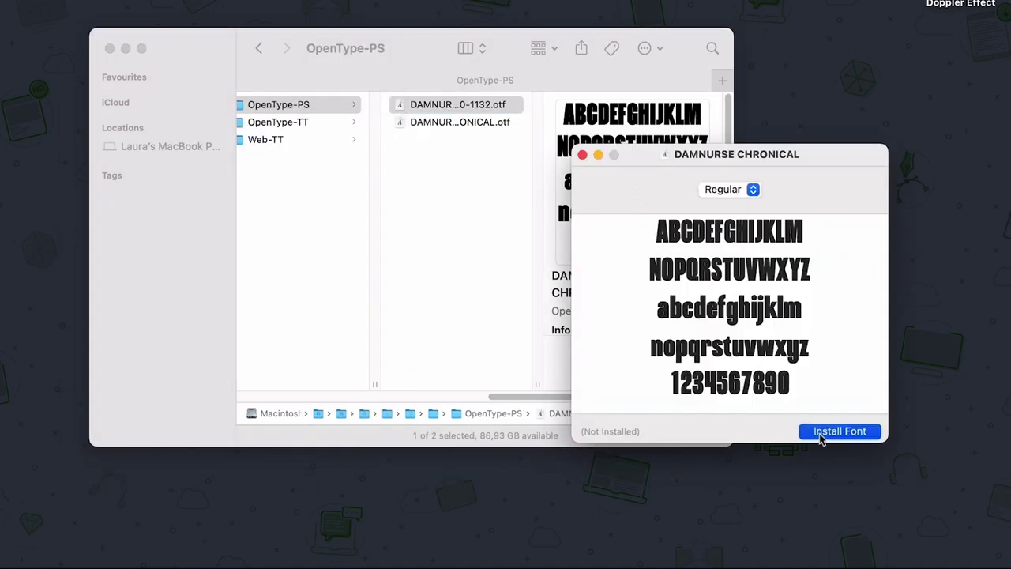
key("Return")
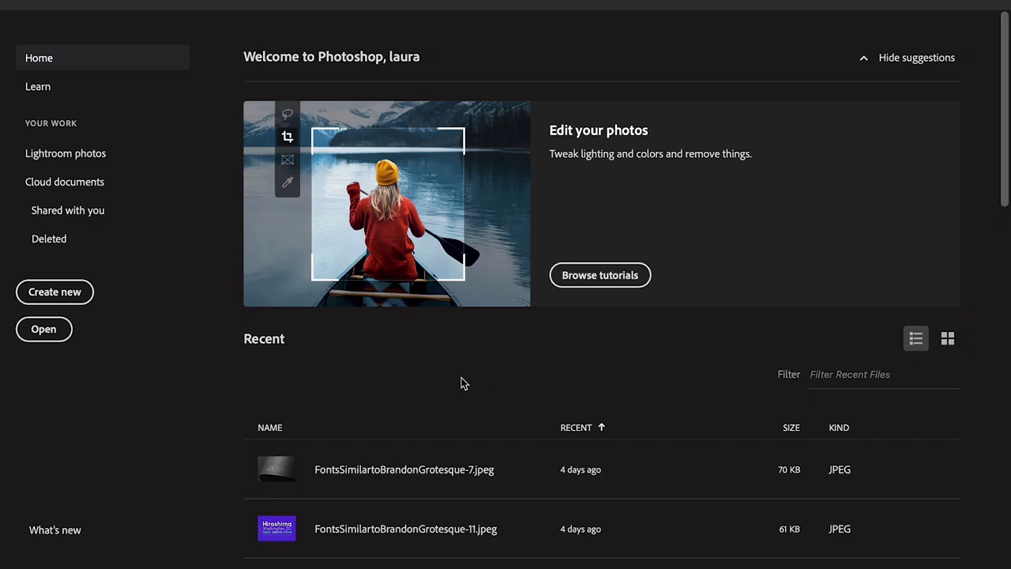
Step: Create a landscape A4 document, 297 × 210 mm at 300 ppi, in CMYK Color
left_click(83, 298)
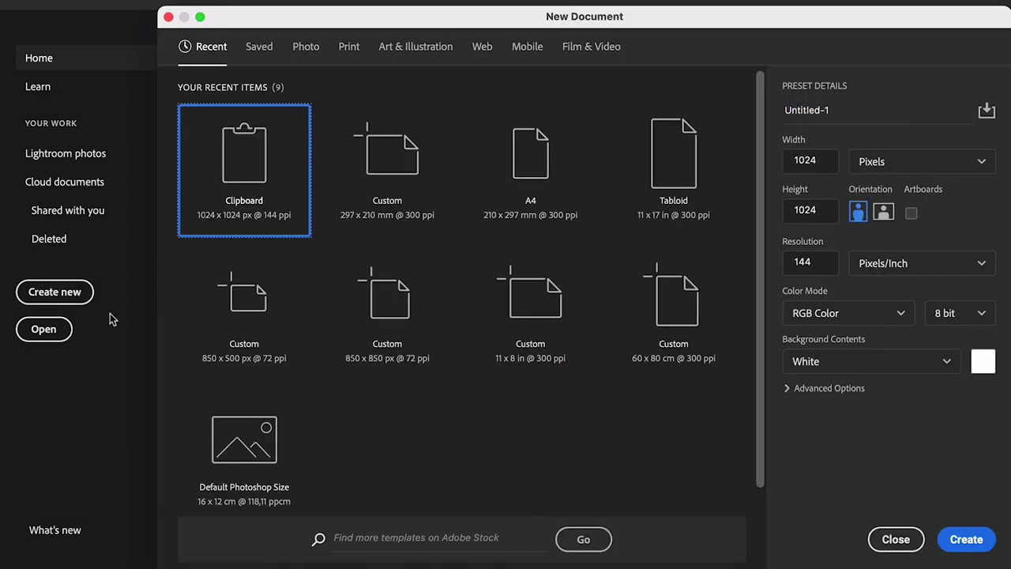
left_click(348, 47)
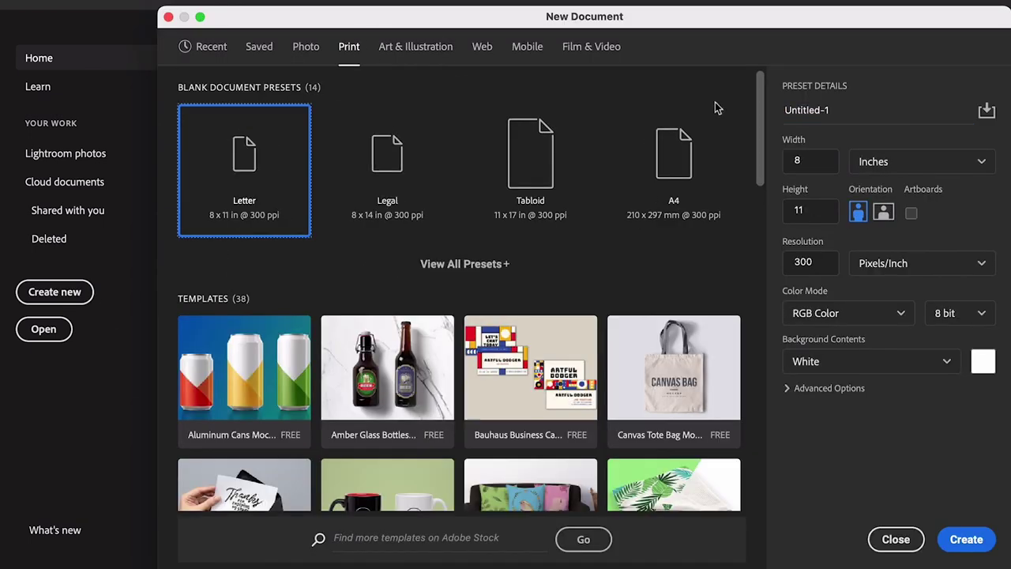
left_click(701, 146)
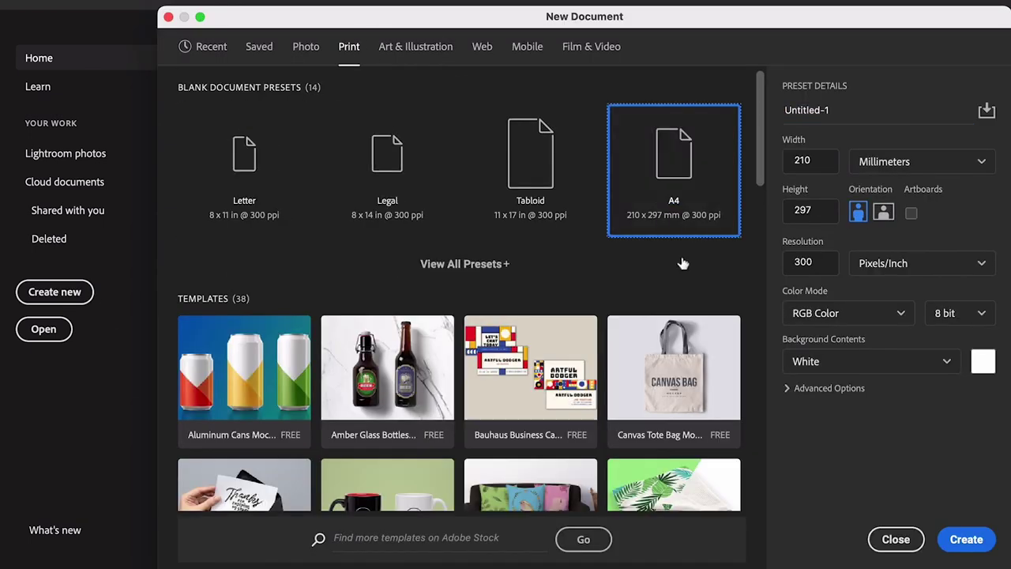
left_click(883, 213)
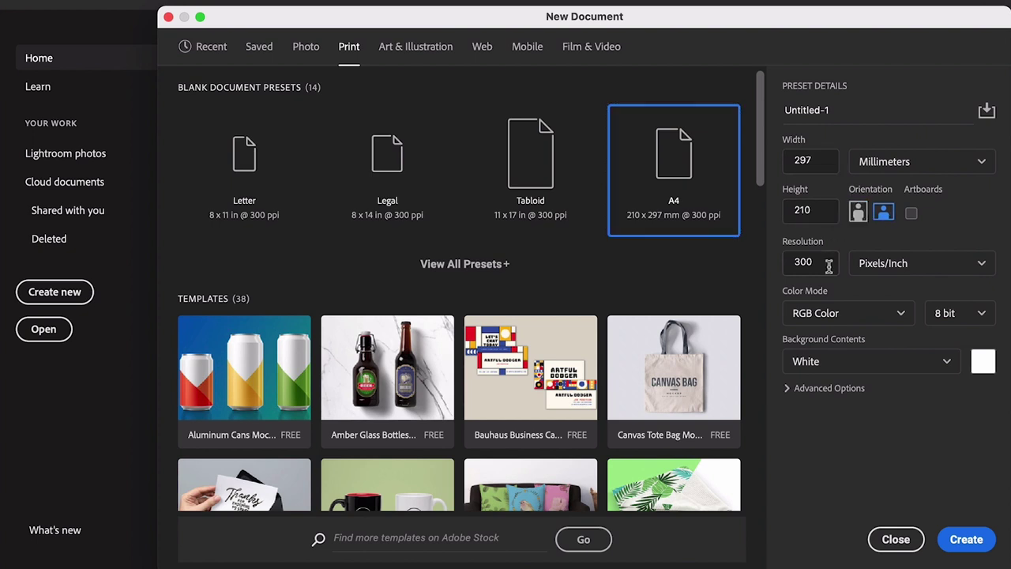
left_click(852, 314)
left_click(861, 418)
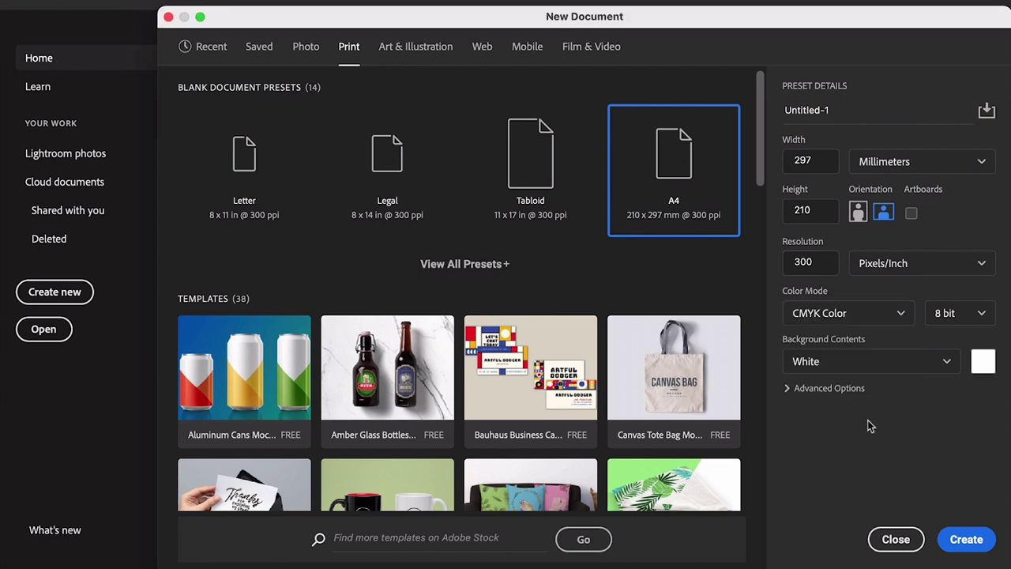
left_click(965, 540)
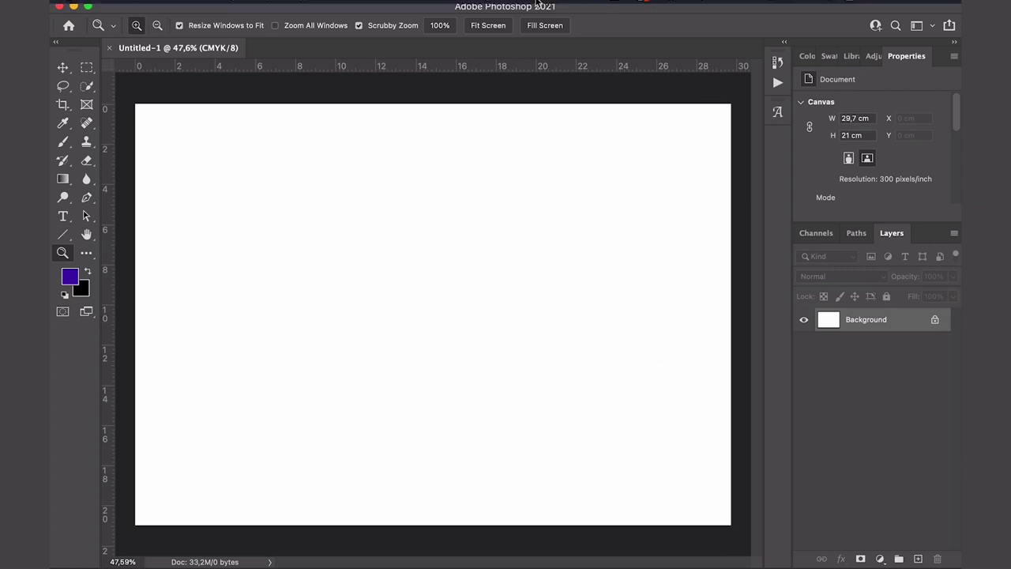
Step: Add a new guide layout with 1 cm margins on every side
left_click(446, 6)
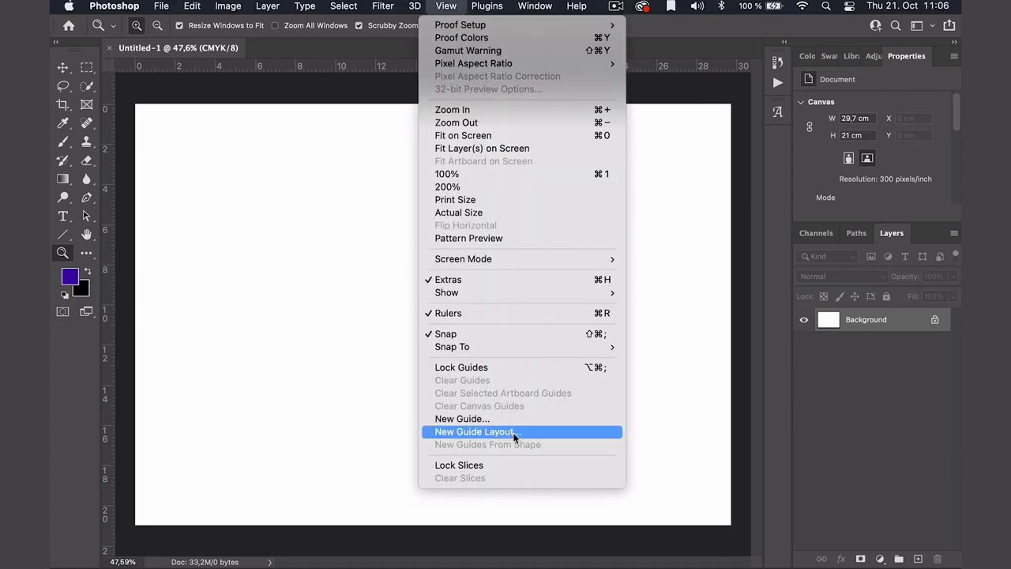
left_click(569, 432)
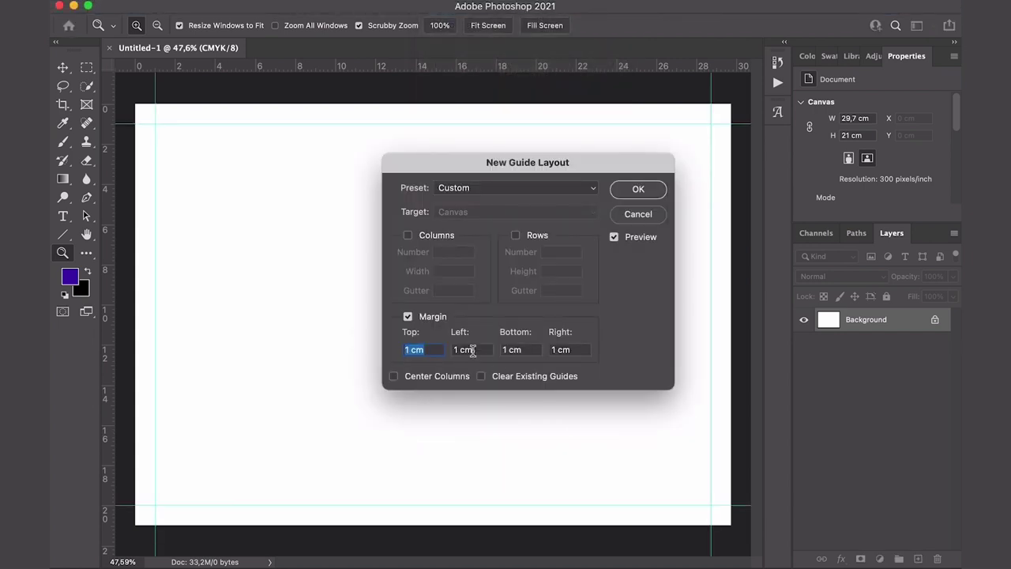
left_click(408, 316)
left_click(408, 316)
left_click(437, 350)
left_click(638, 189)
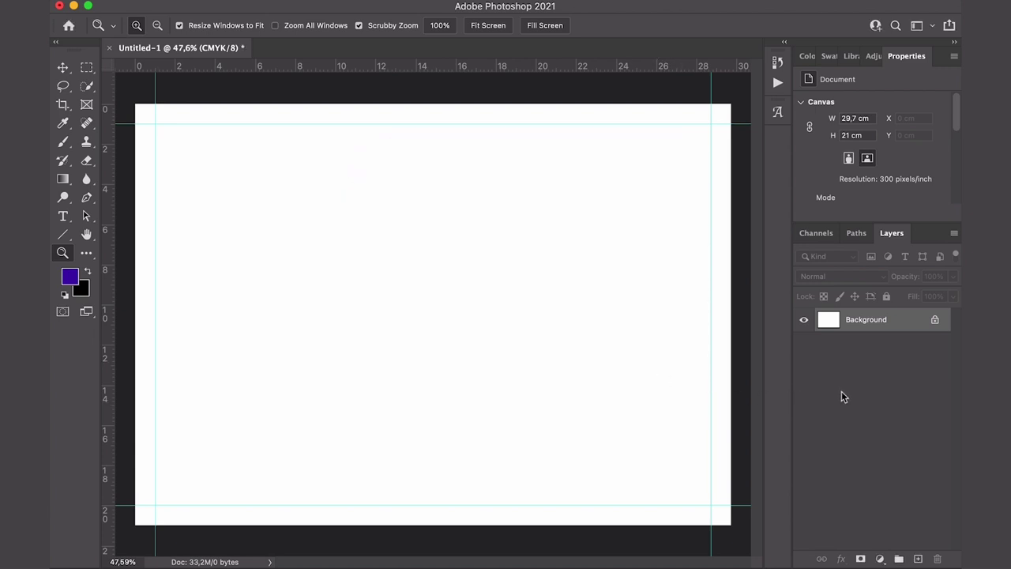
Step: Create two layer groups named Background and Foreground, then select Background
left_click(898, 559)
left_click(898, 559)
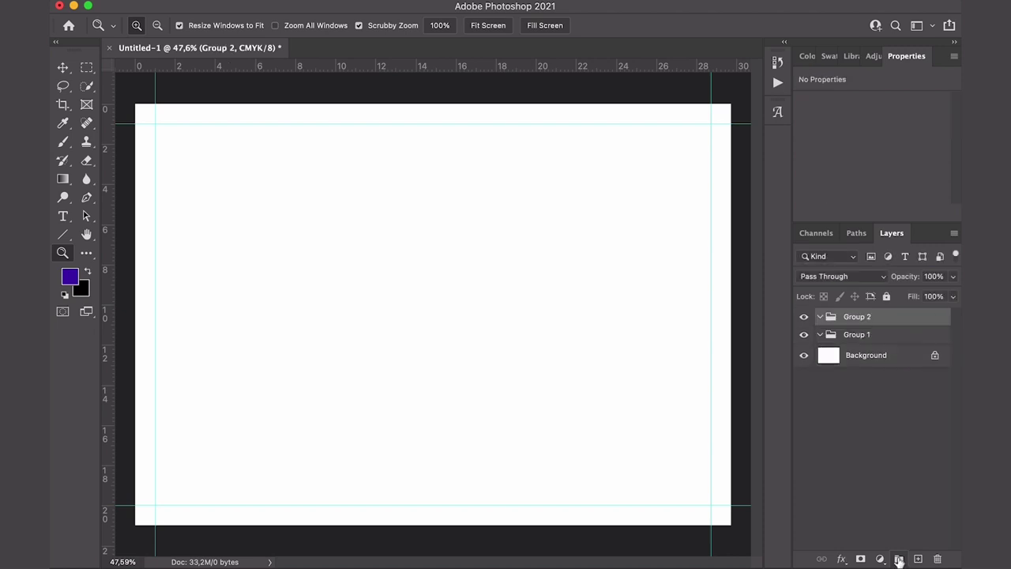
double_click(860, 334)
type("Background")
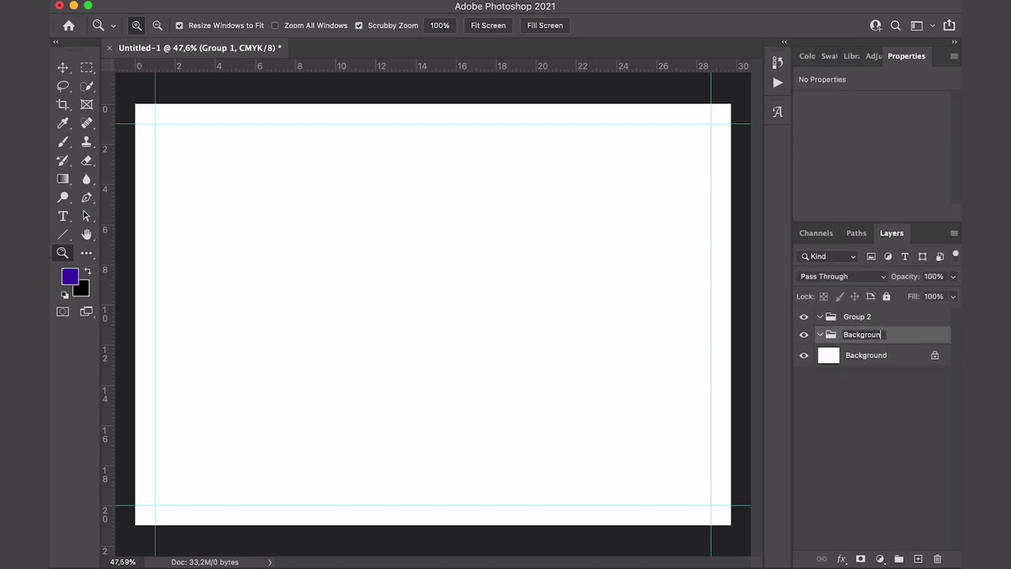
double_click(854, 316)
type("Foreground")
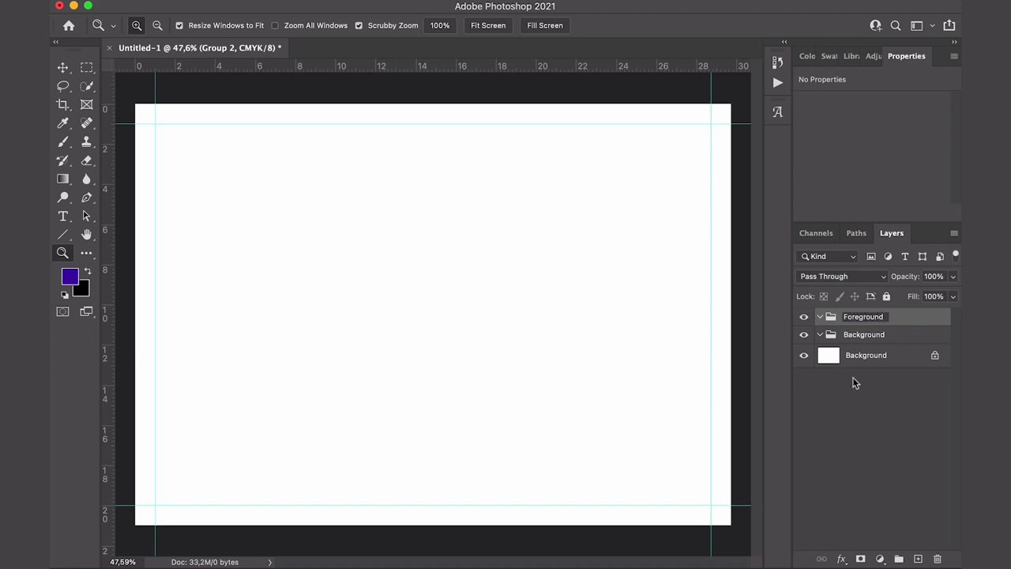
key("Return")
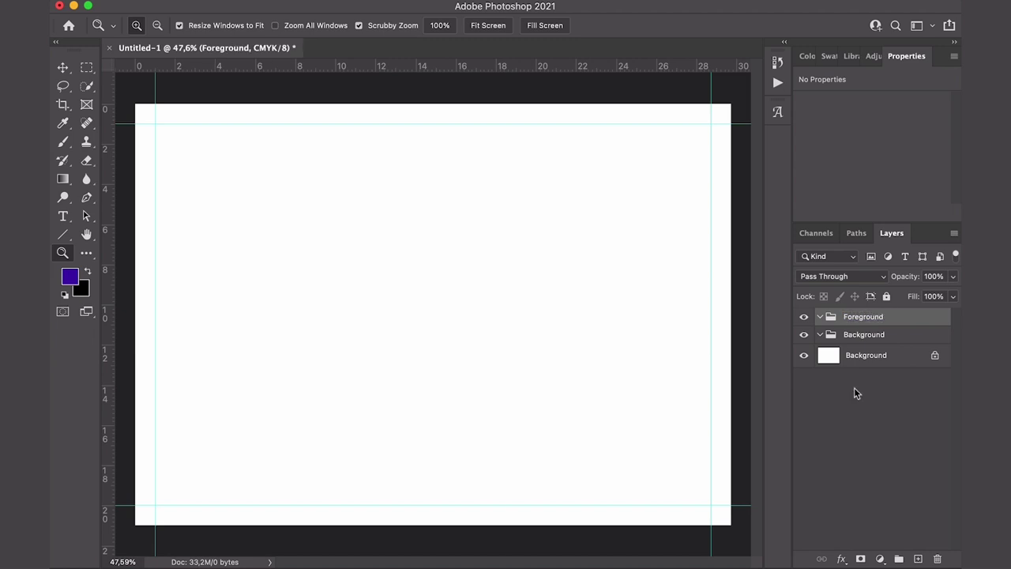
key("alt+bracketleft")
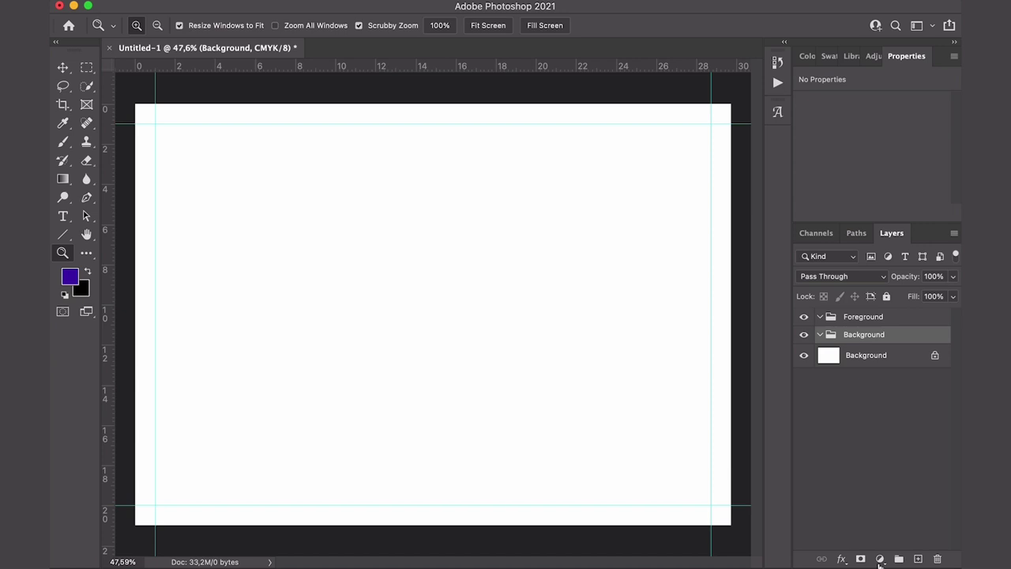
Step: Add a gradient fill layer, raise the right stop's opacity, and make the left stop blue 26169f
left_click(880, 559)
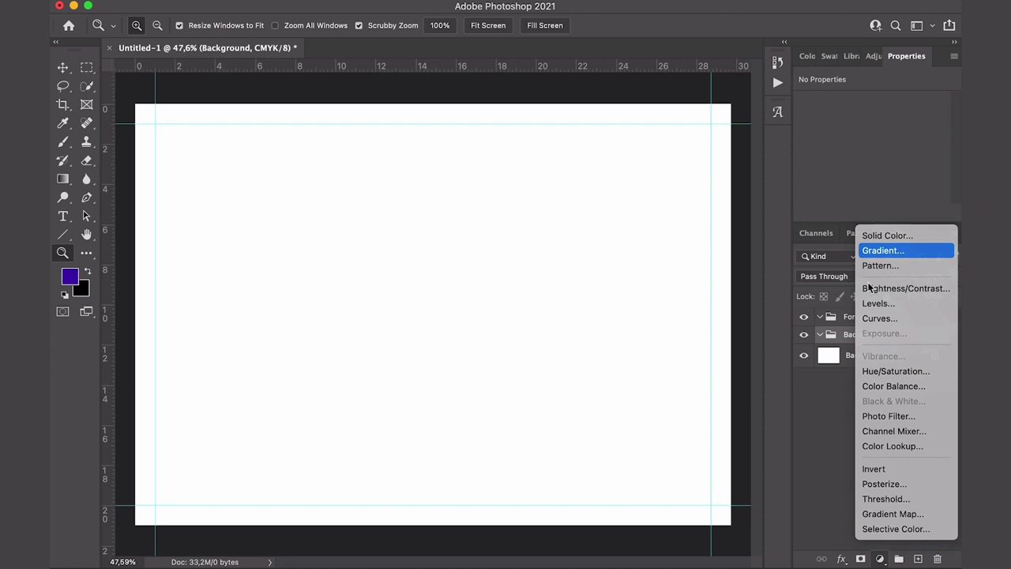
left_click(884, 253)
left_click(765, 182)
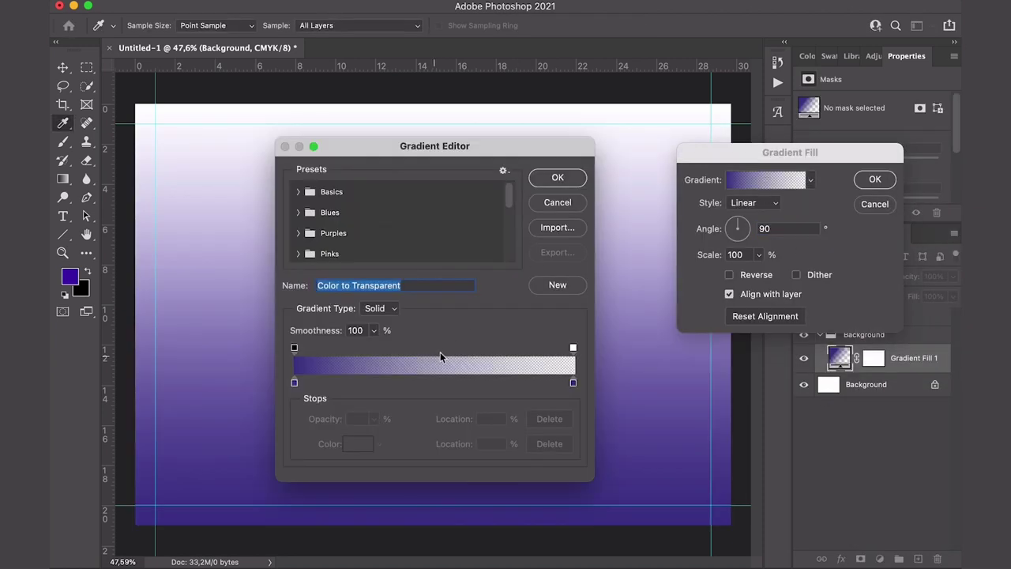
left_click(573, 347)
left_click_drag(374, 420, 474, 439)
left_click(294, 382)
double_click(294, 382)
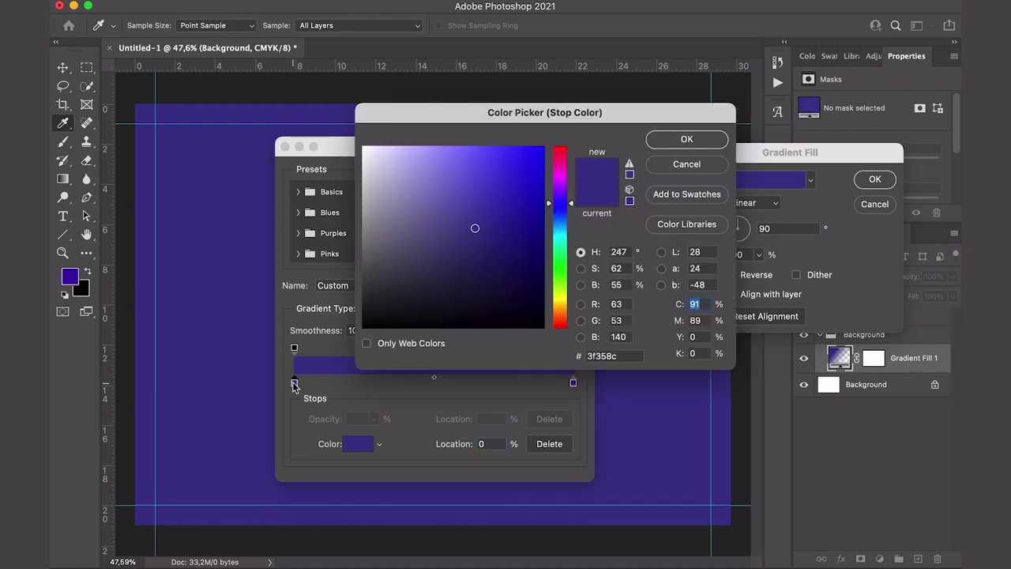
double_click(626, 355)
key("super+v")
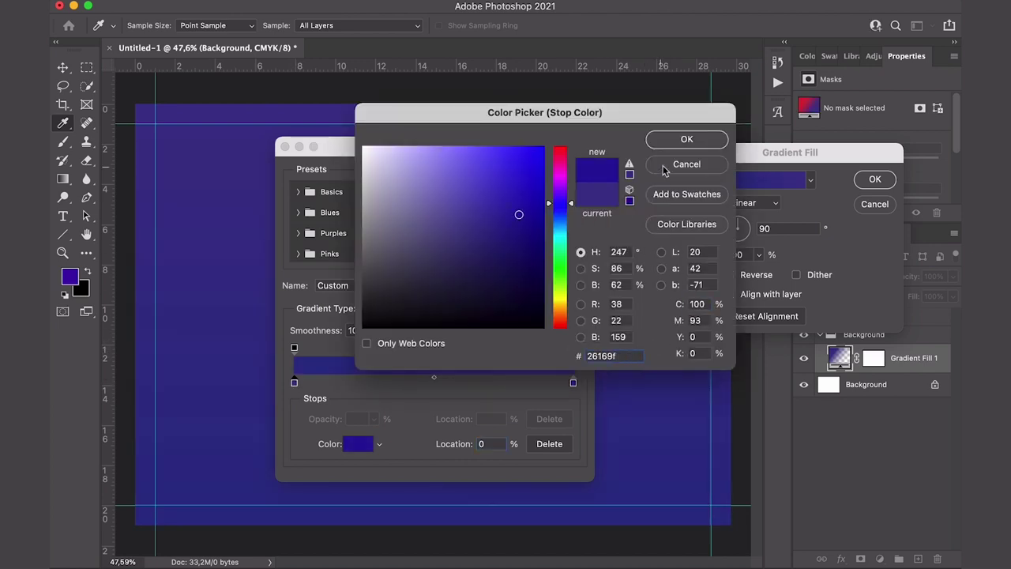
left_click(687, 139)
Step: Make the right gradient stop red da2e34 and set the gradient angle to 35°
left_click(573, 382)
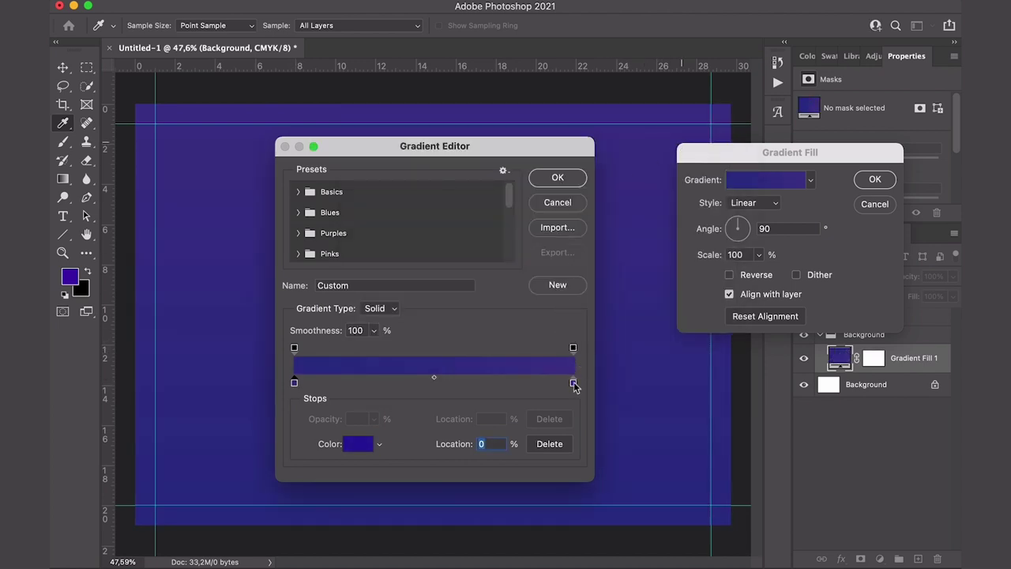
double_click(573, 382)
double_click(609, 356)
type("da2e34")
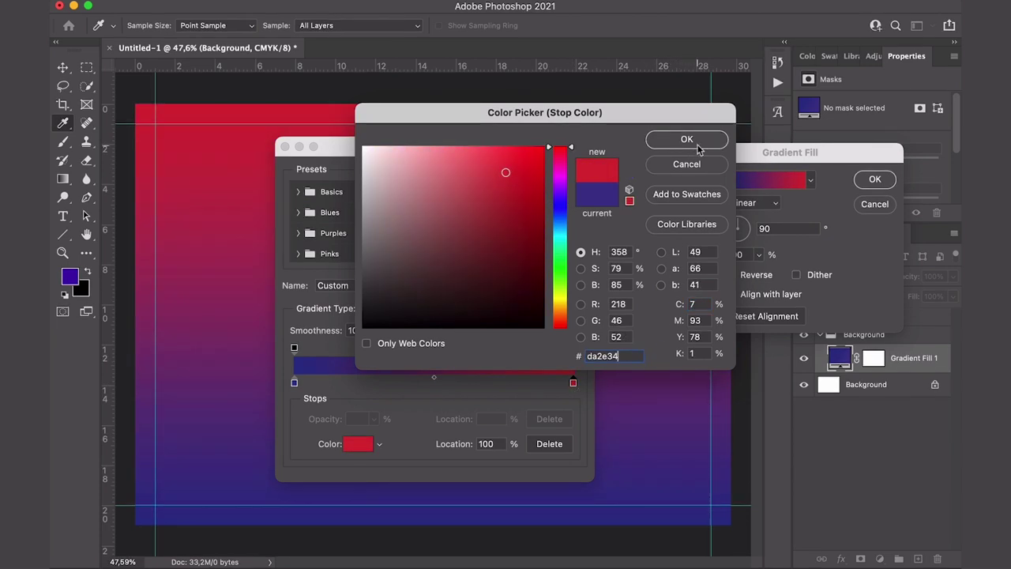
left_click(698, 147)
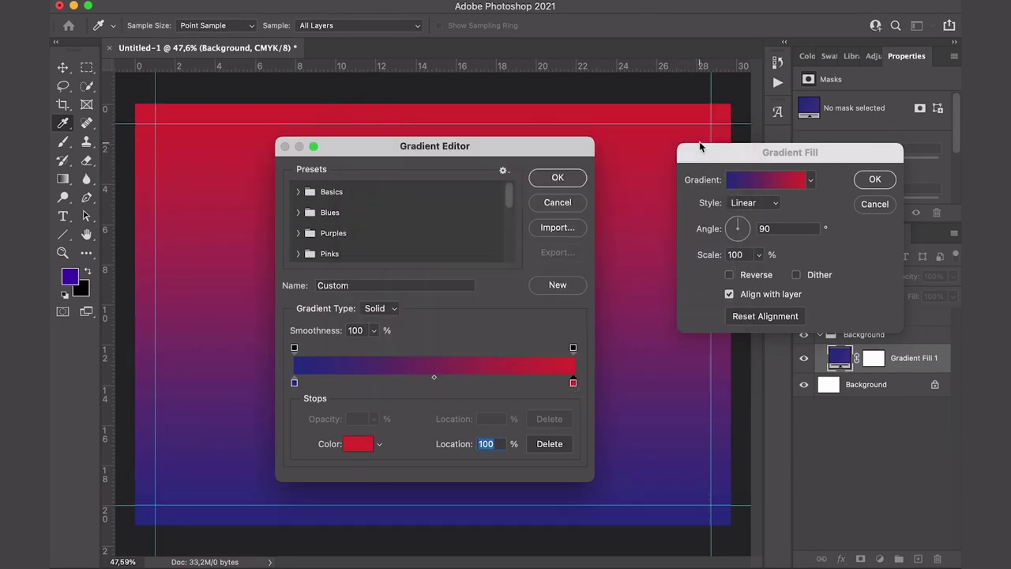
left_click(574, 180)
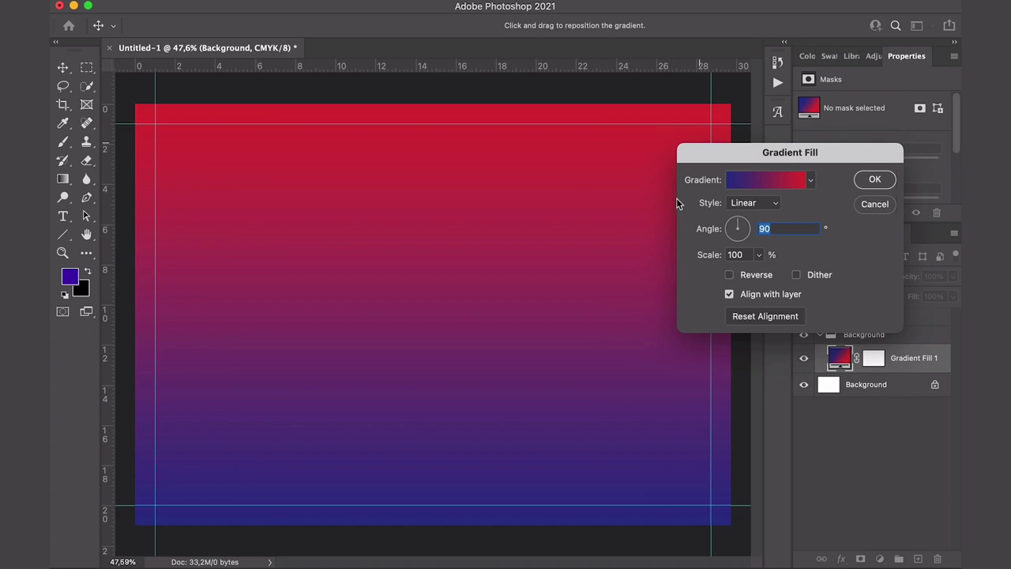
type("35")
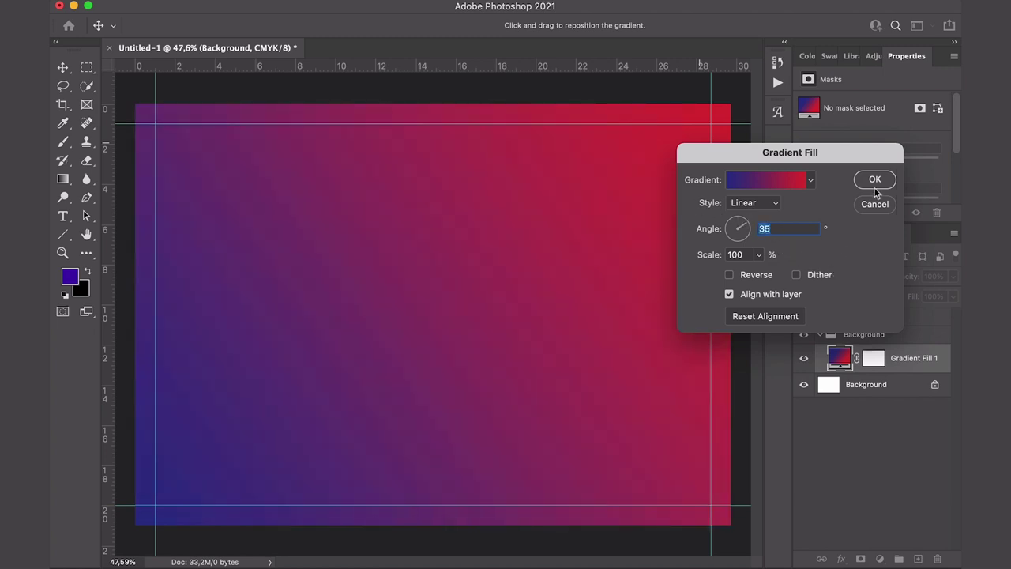
left_click(874, 180)
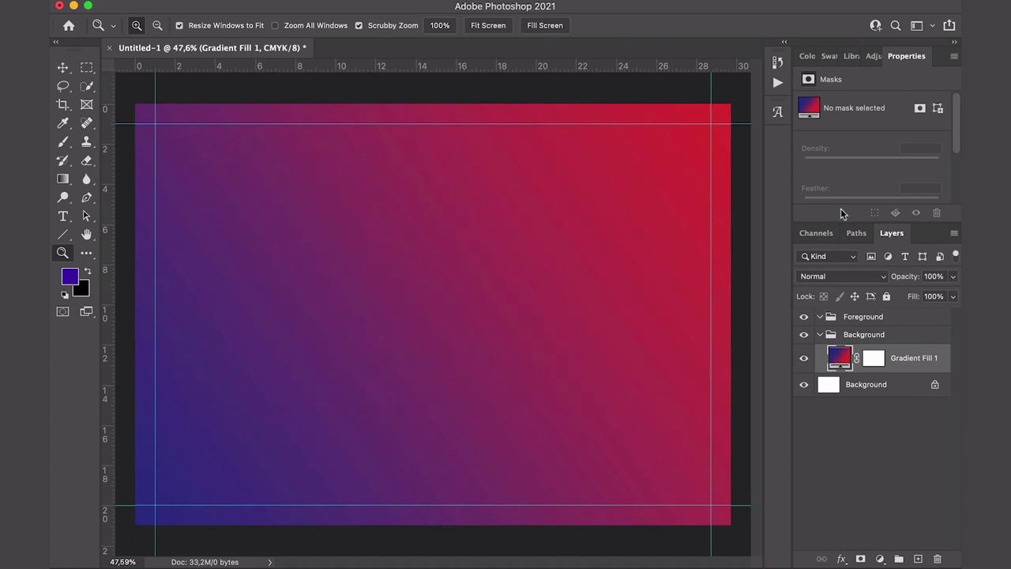
Step: Apply the Tiles filter as a smart filter with 10 tiles and 10% maximum offset
left_click(385, 6)
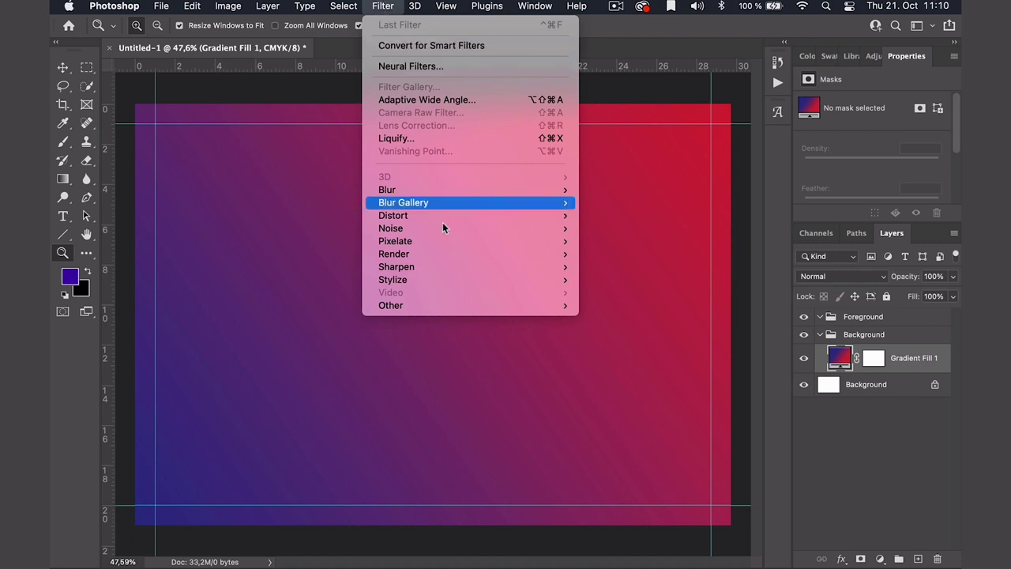
mouse_move(443, 278)
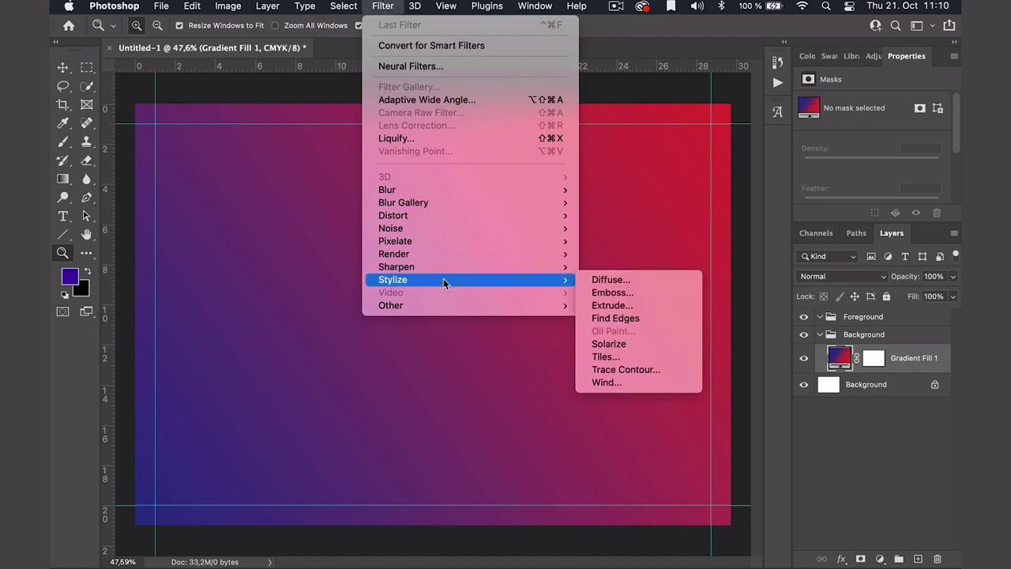
left_click(613, 357)
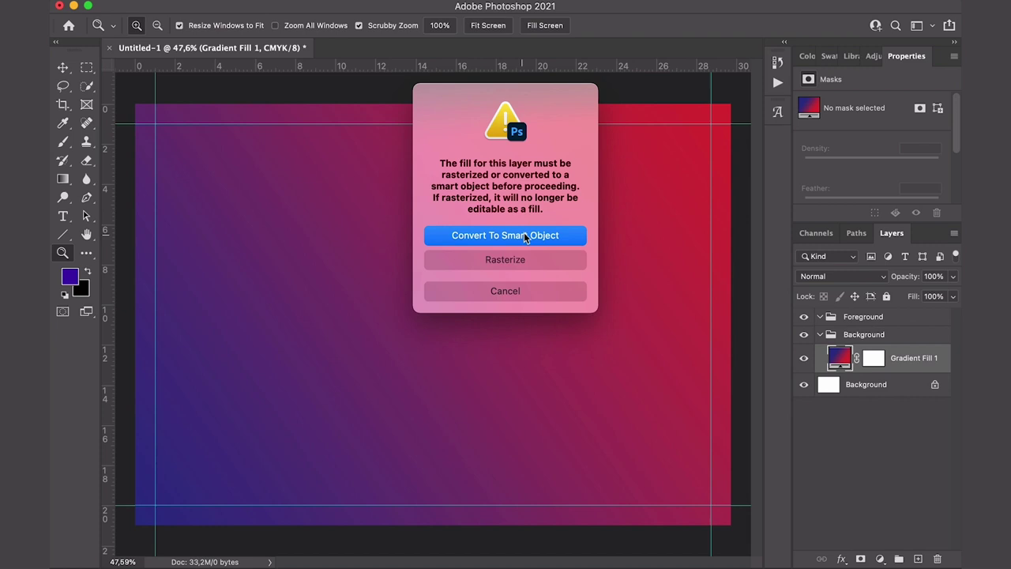
left_click(526, 235)
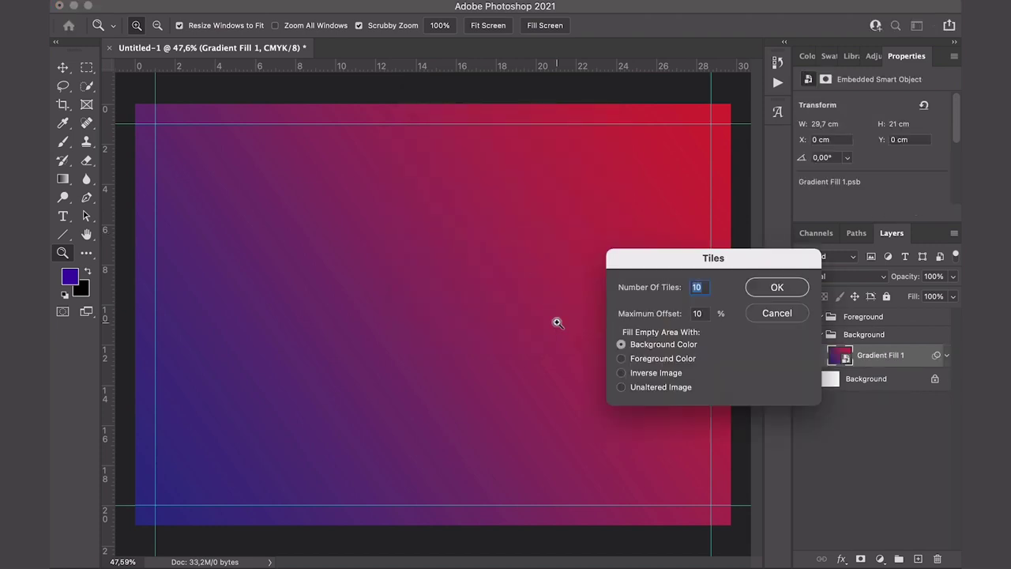
left_click_drag(622, 258, 431, 164)
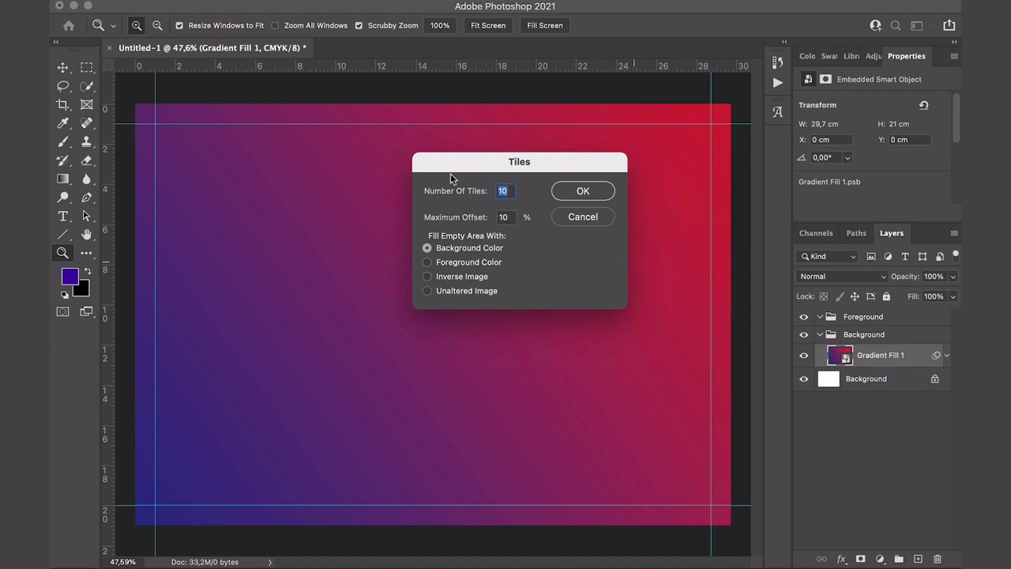
left_click(509, 190)
left_click(510, 216)
left_click(582, 191)
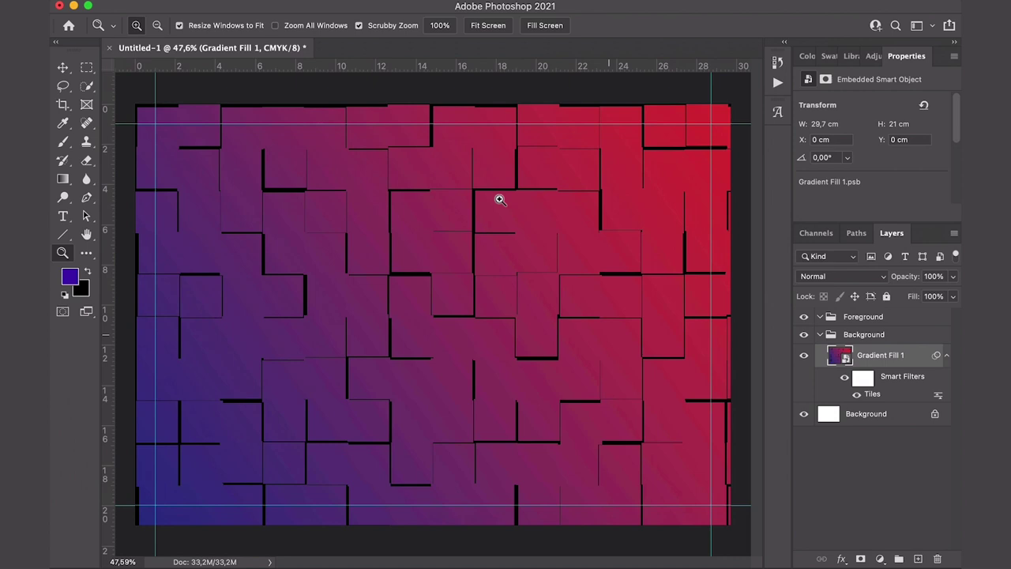
Step: Apply a Motion Blur with a 50° angle and 222-pixel distance
left_click(390, 6)
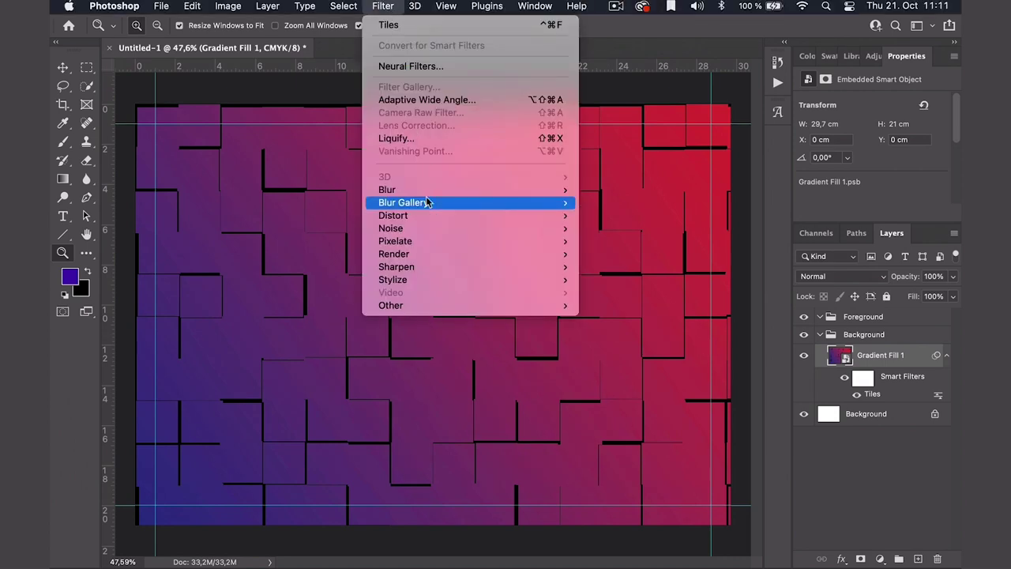
mouse_move(432, 190)
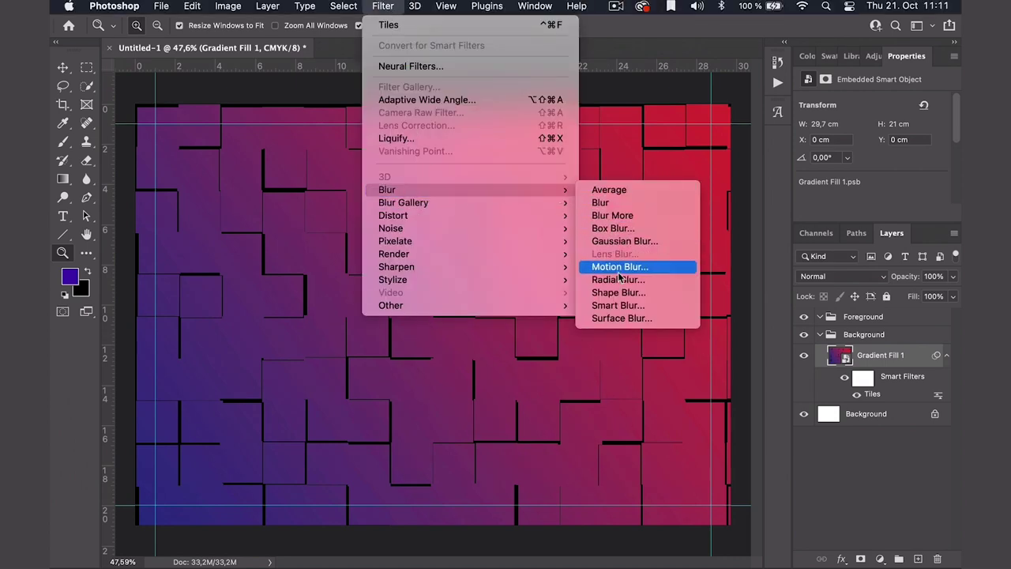
left_click(659, 266)
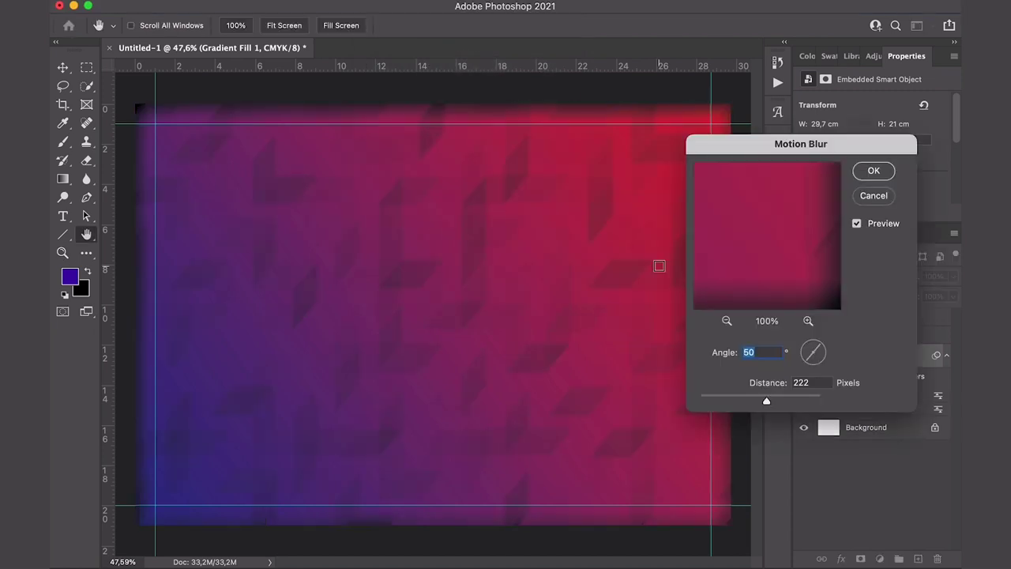
left_click(761, 351)
key("Tab")
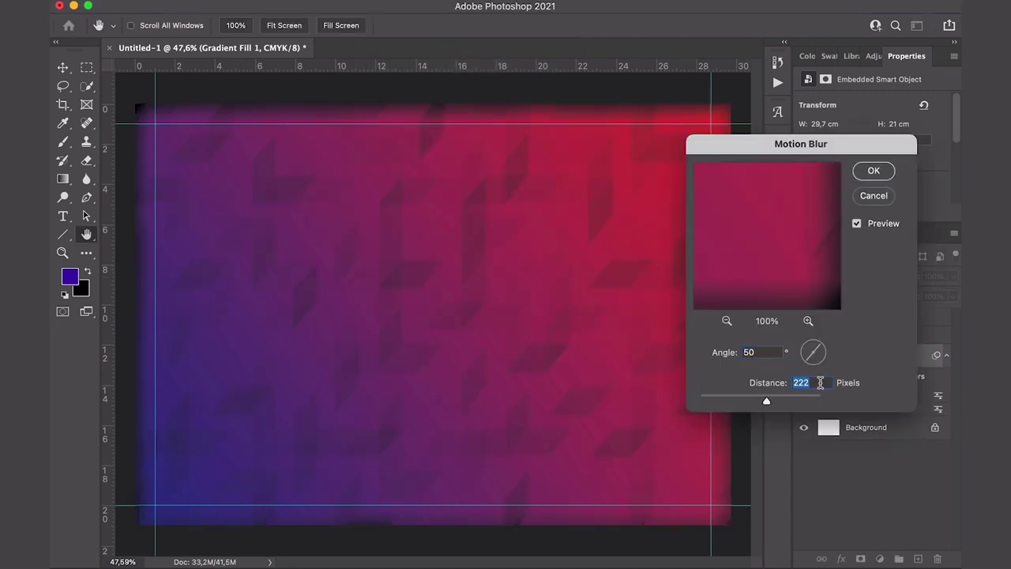
left_click(872, 172)
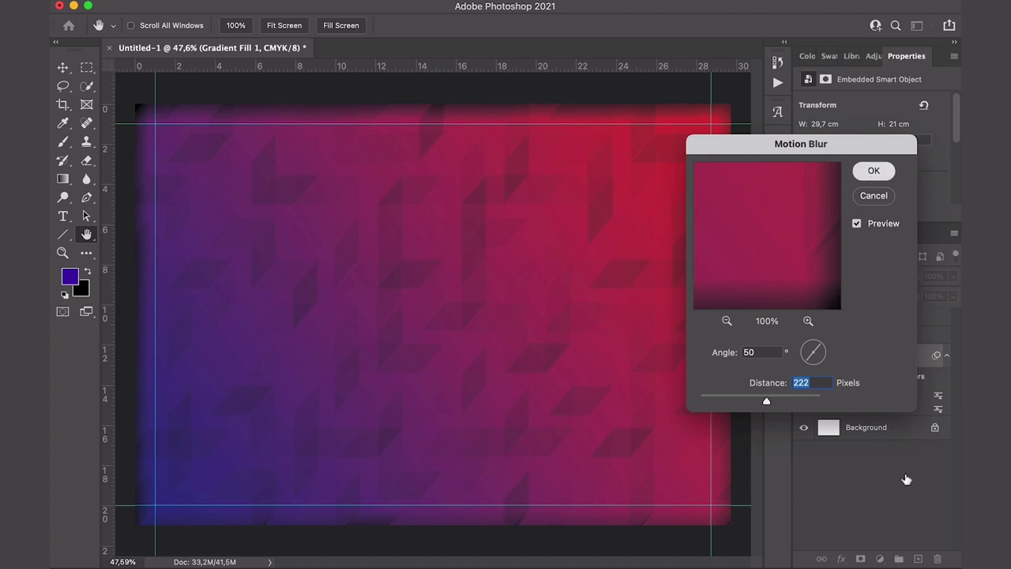
Step: Scale the gradient fill layer up to 131.7% so it overflows the canvas edges
key("super+t")
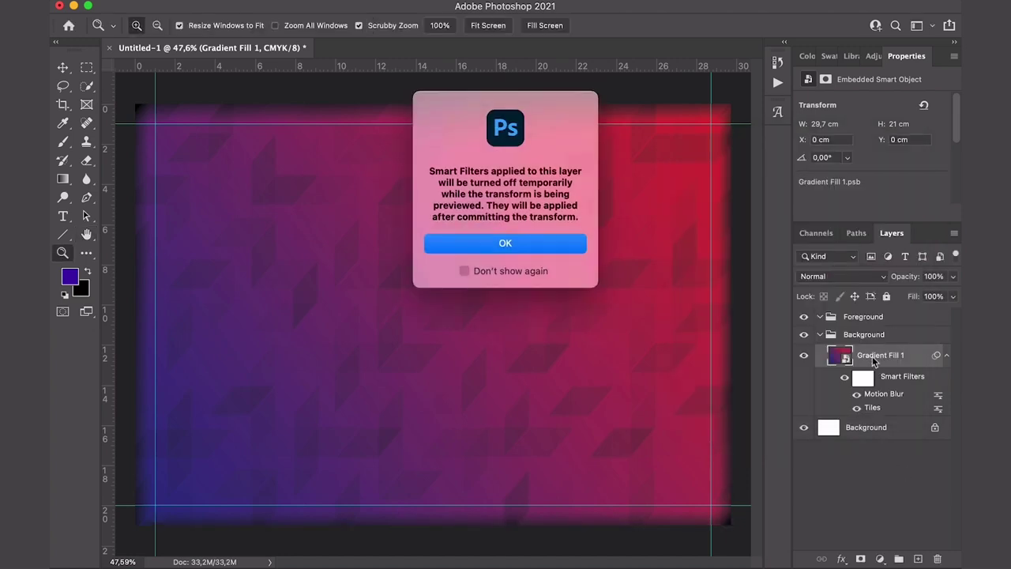
left_click(530, 241)
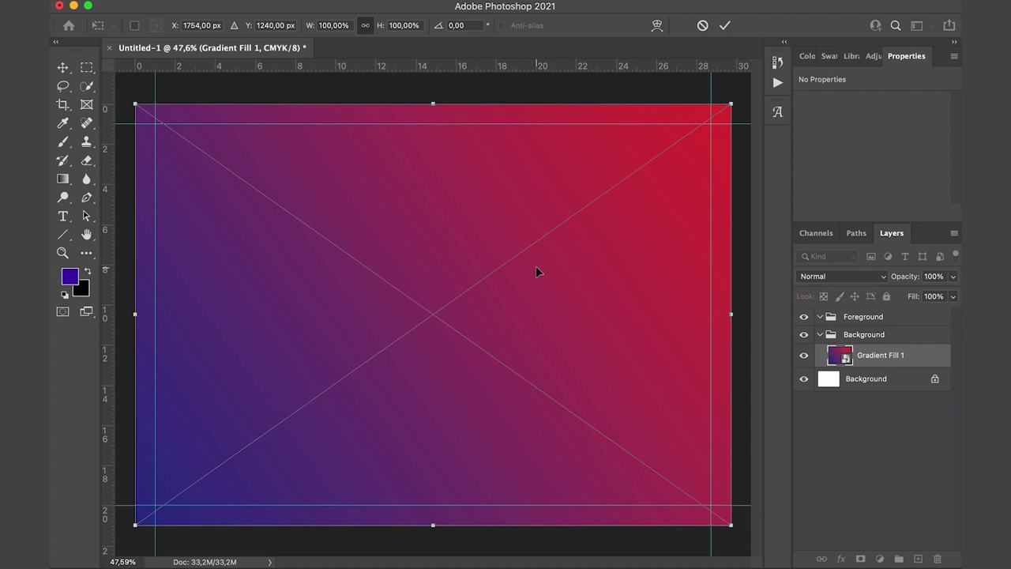
left_click_drag(433, 103, 478, 41)
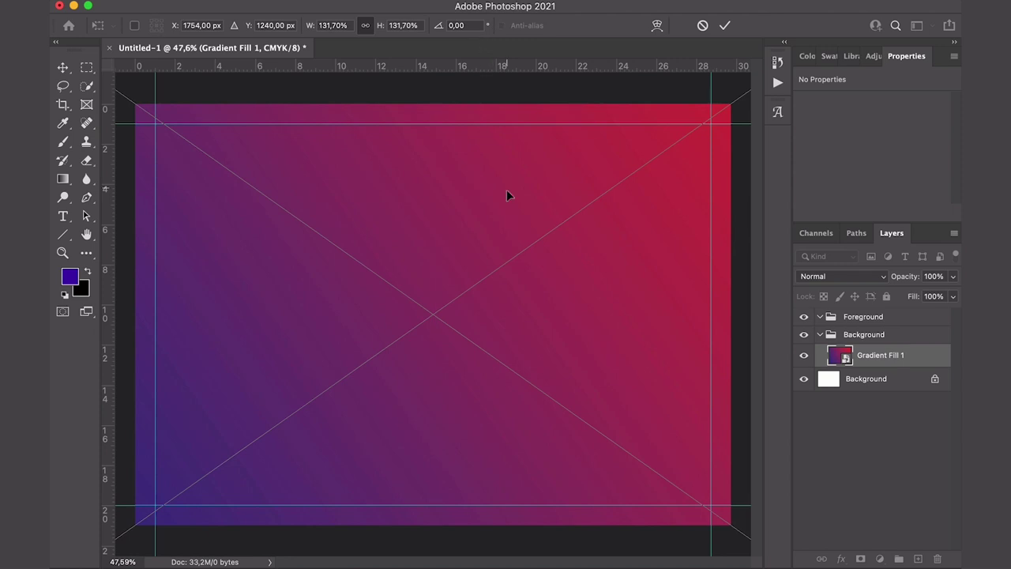
key("Return")
Step: Add a solid colour fill layer in pure black #000000
key("z")
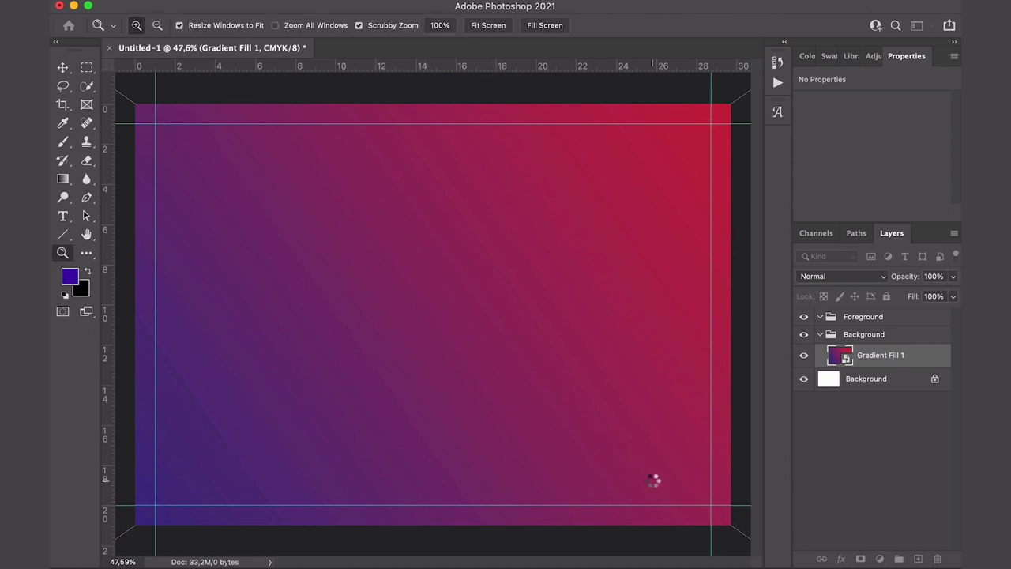
left_click(877, 534)
left_click(880, 558)
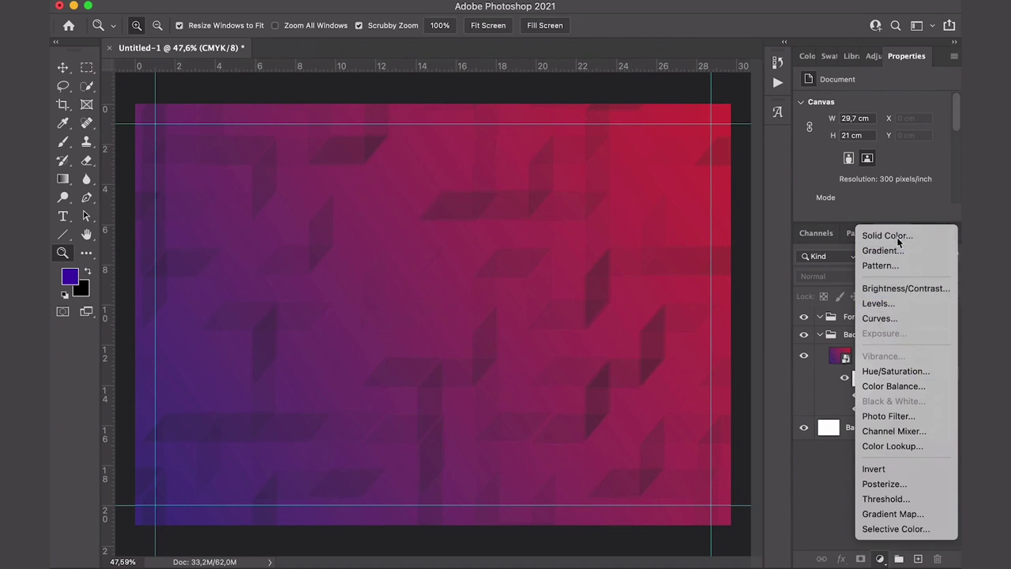
key("Escape")
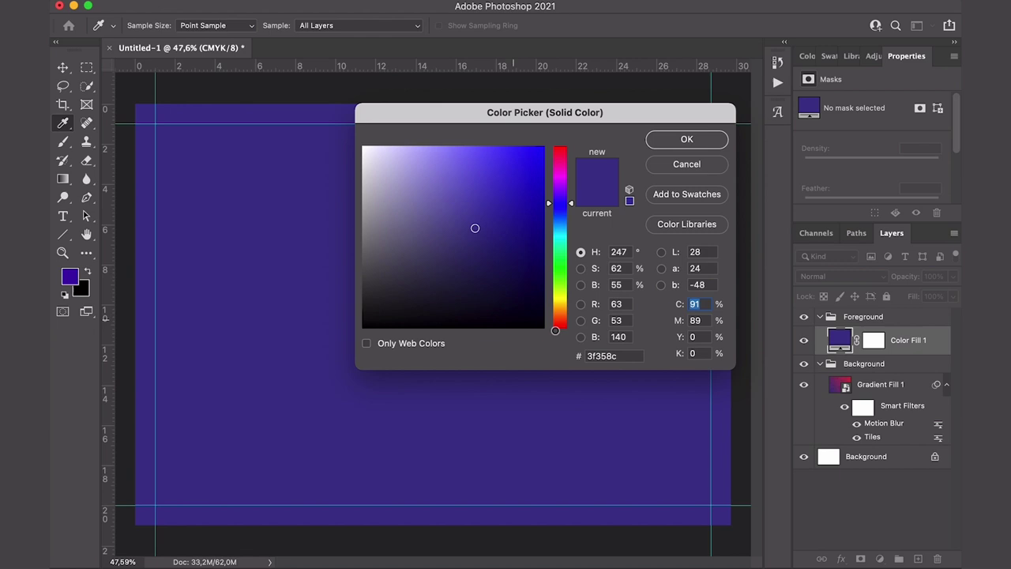
left_click_drag(543, 326, 576, 320)
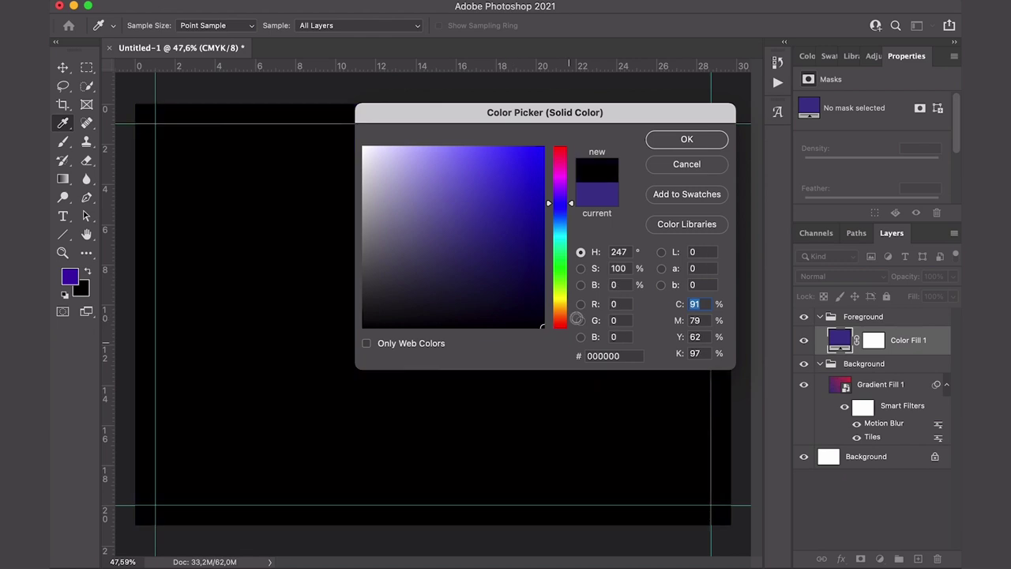
left_click(684, 142)
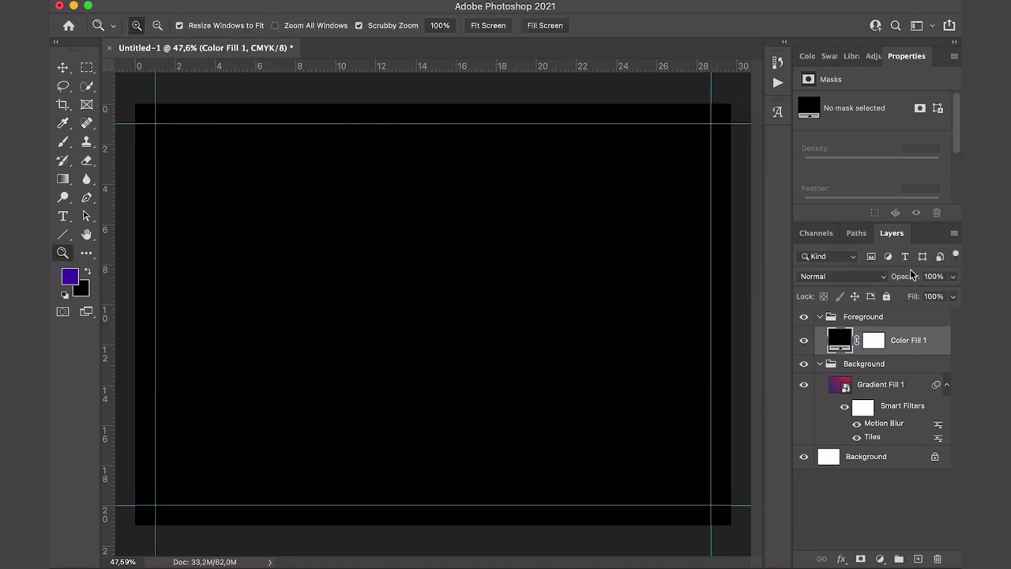
Step: Lower the Color Fill 1 layer's opacity to 20%
left_click(934, 276)
type("20")
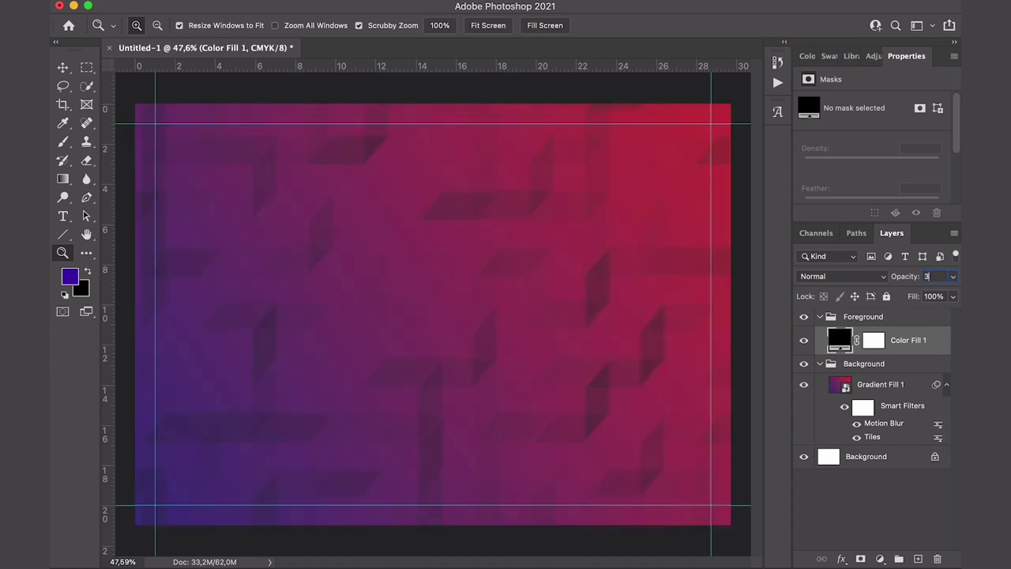
left_click(926, 505)
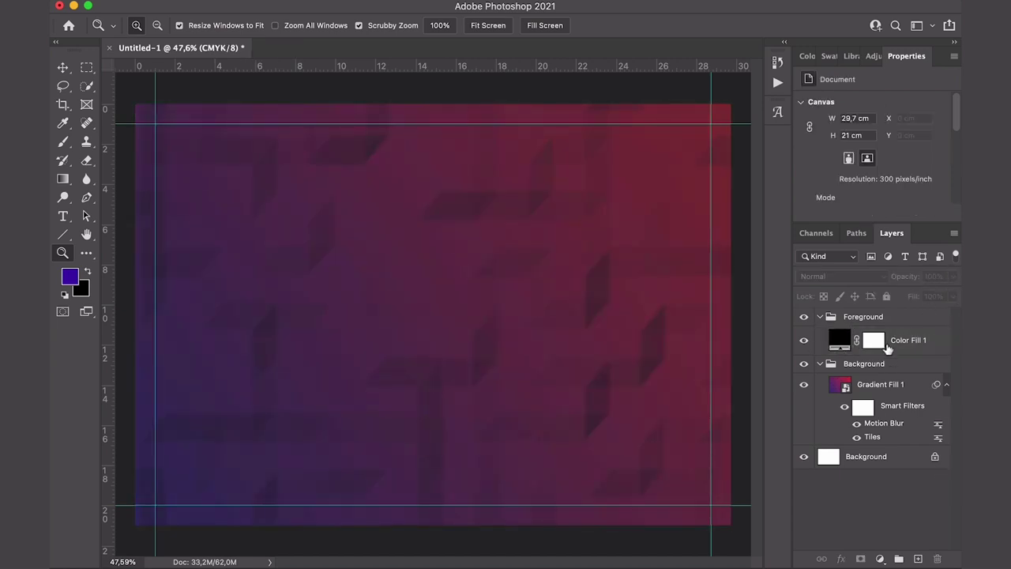
left_click(887, 348)
key("super+alt+a")
left_click(880, 559)
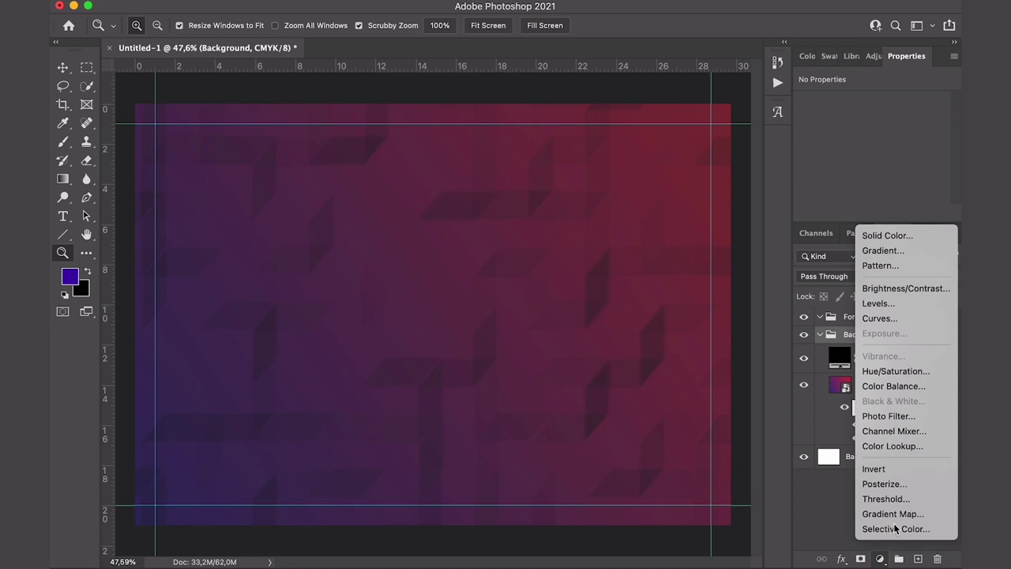
Step: Add a new gradient fill layer with the Radial style
left_click(877, 251)
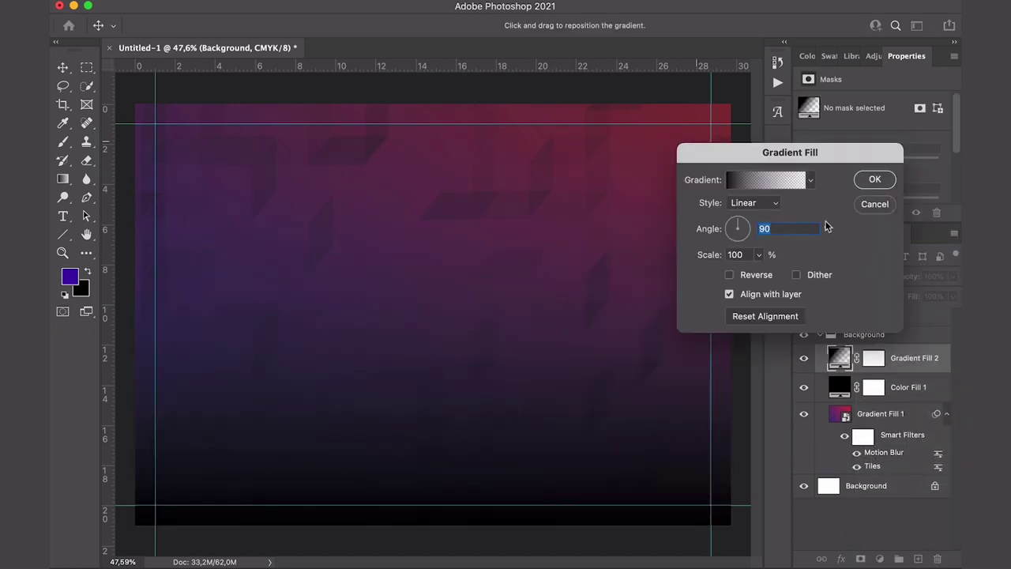
left_click(779, 204)
left_click(771, 218)
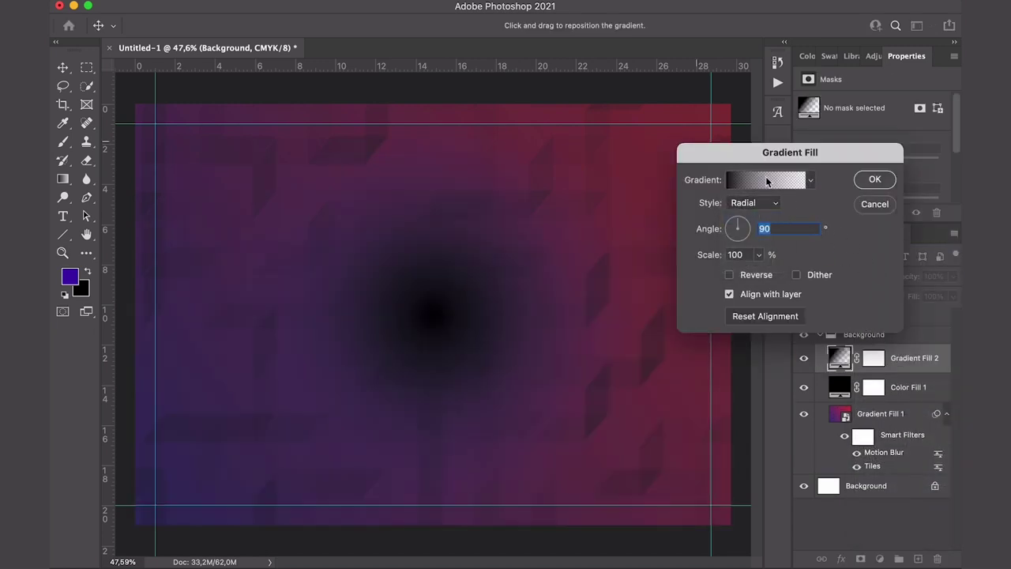
left_click(766, 180)
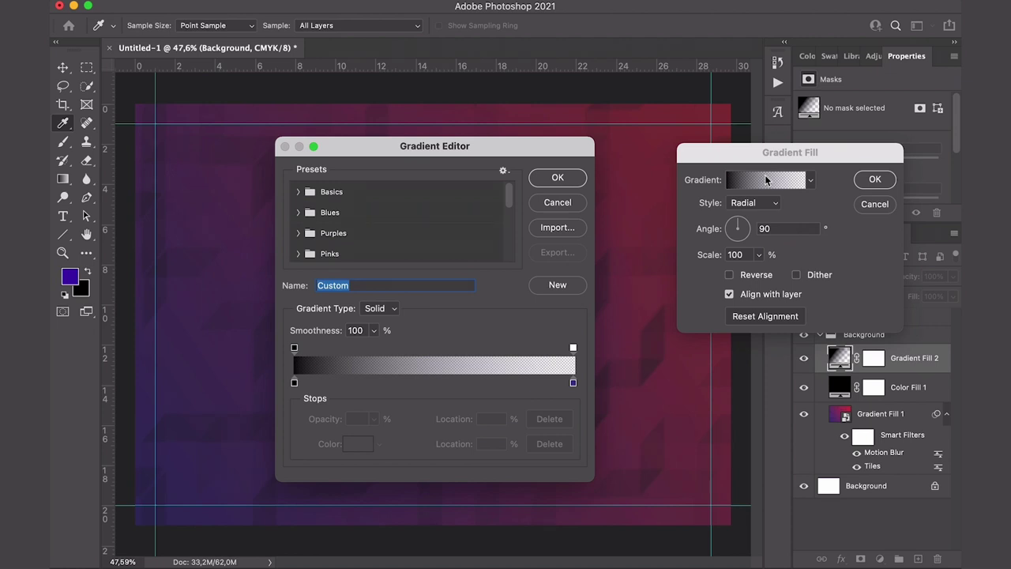
Step: Set the left opacity stop to 50% and move the black colour stop to location 25
left_click(294, 348)
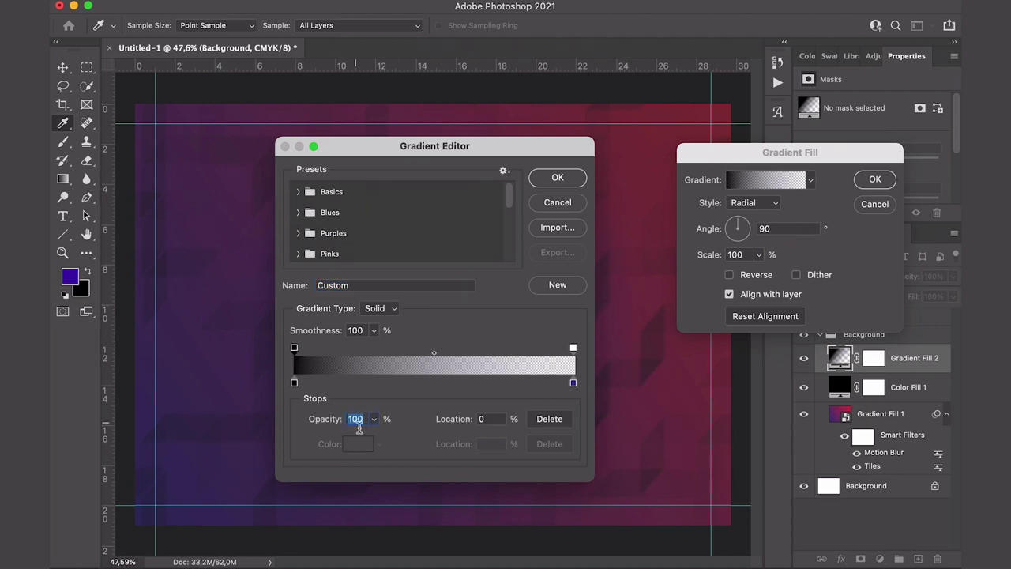
type("50")
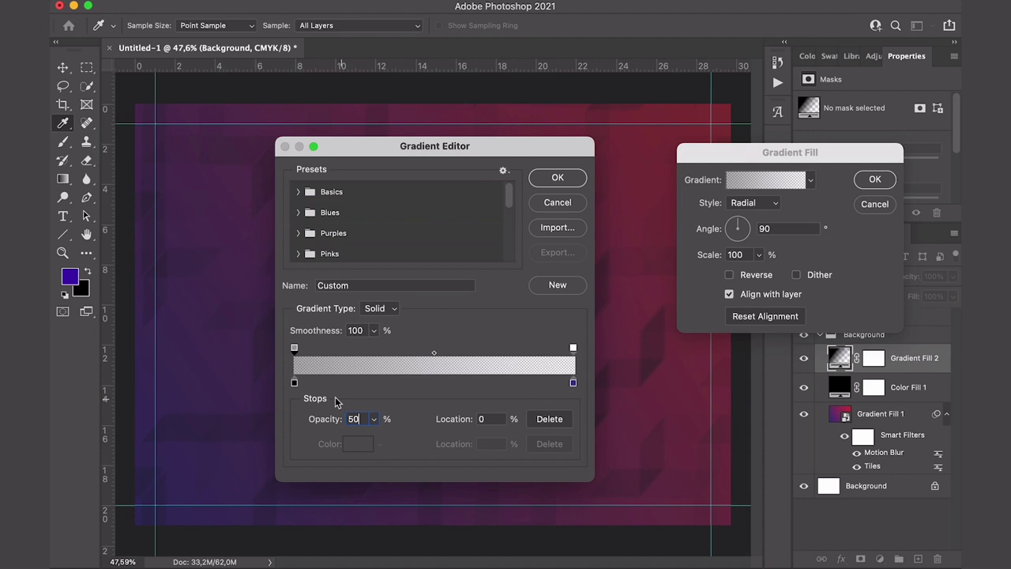
left_click(341, 384)
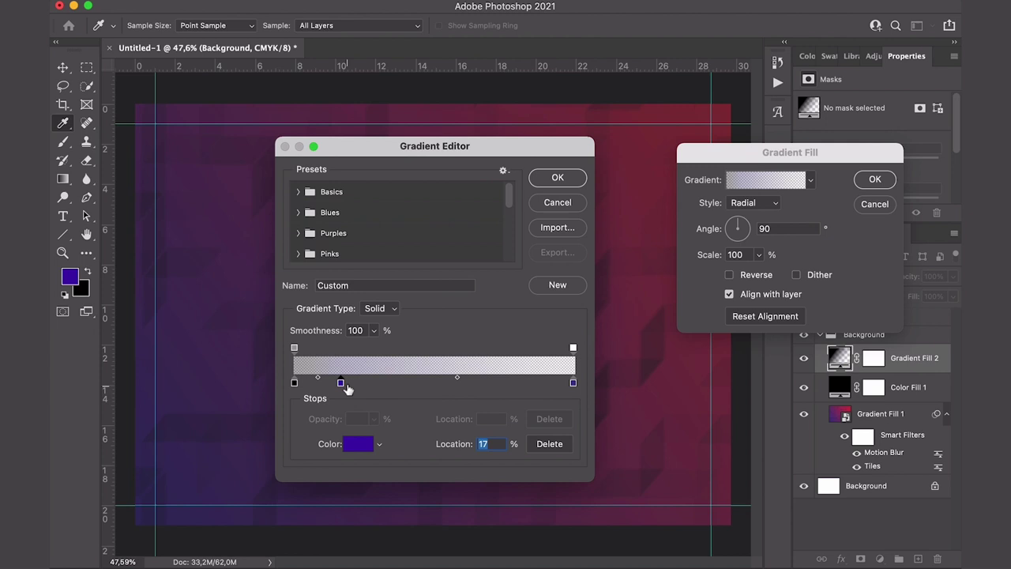
left_click_drag(348, 389, 345, 401)
left_click(295, 384)
type("25")
left_click(562, 177)
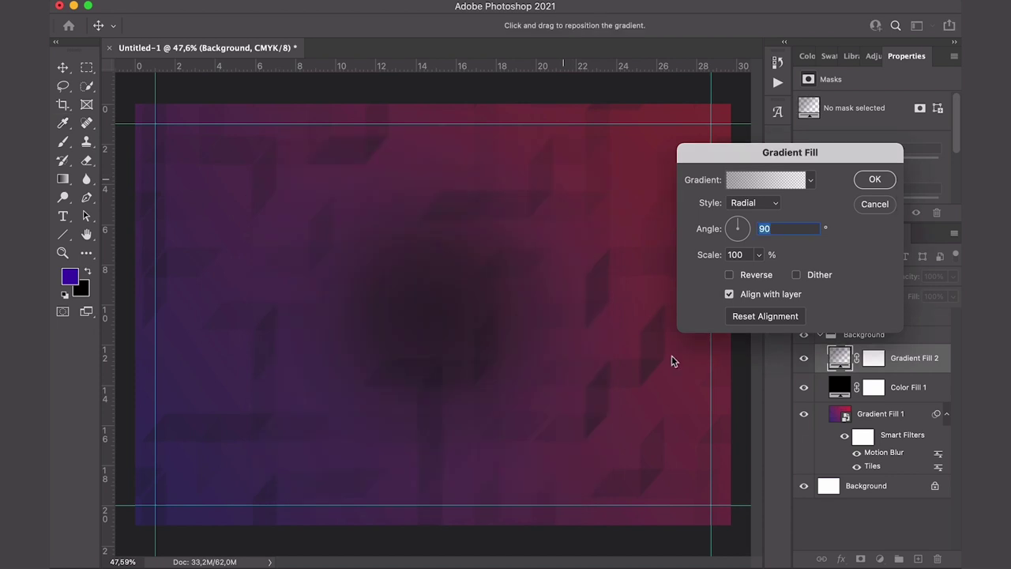
Step: Apply Gradient Fill 2, collapse Background, and select the Foreground group with the Type tool
left_click(873, 181)
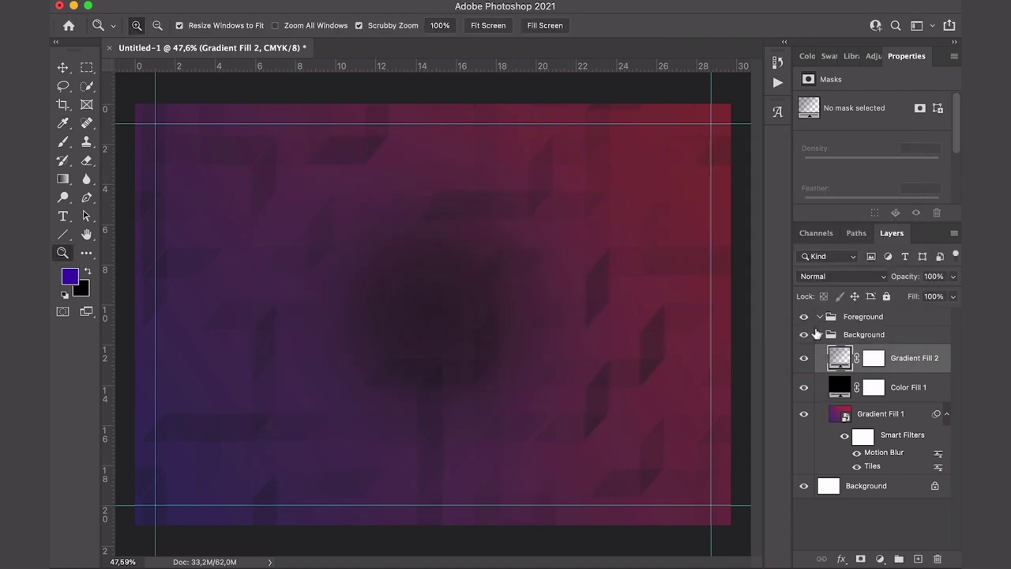
left_click(820, 338)
left_click(860, 444)
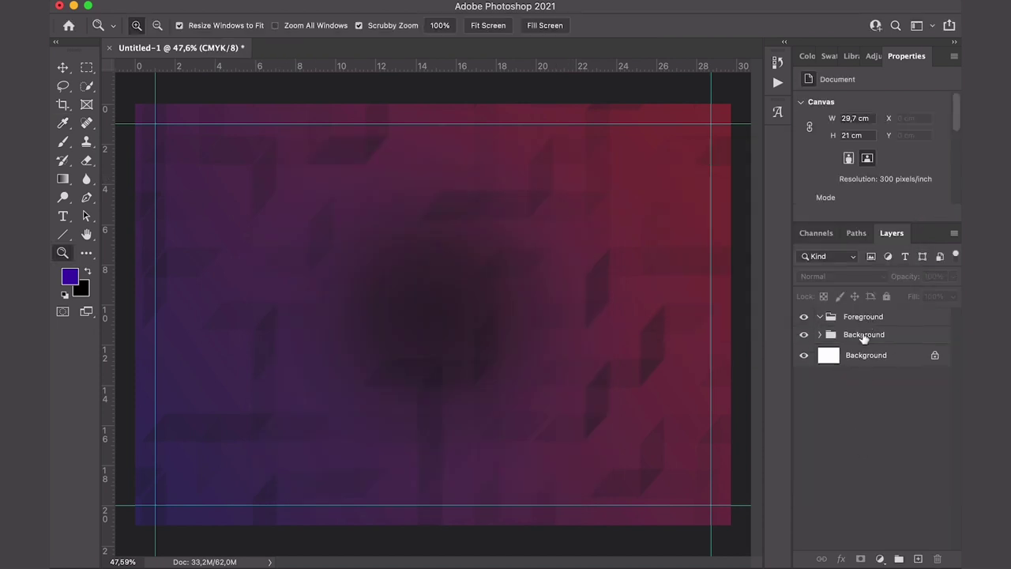
left_click(869, 323)
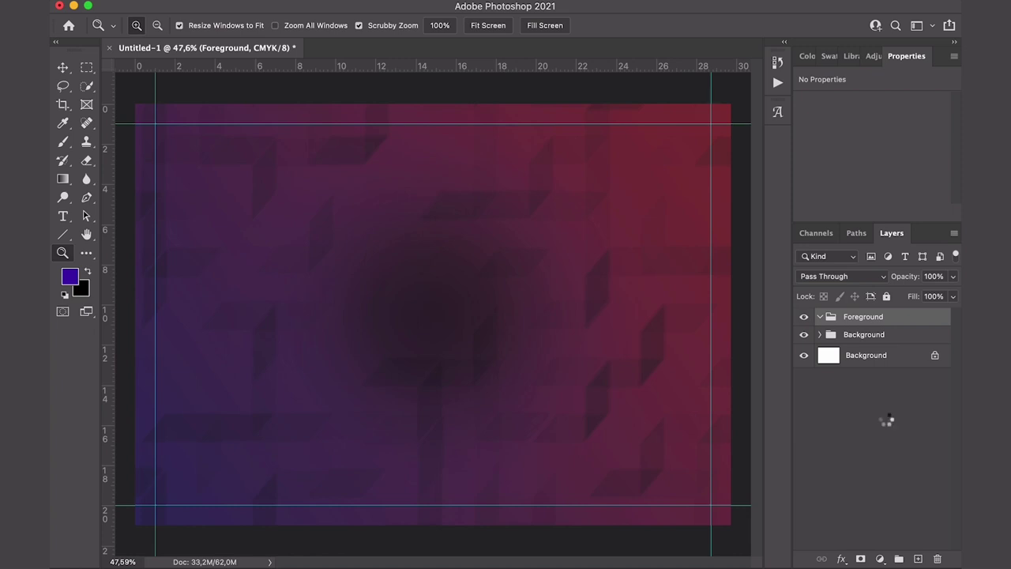
key("t")
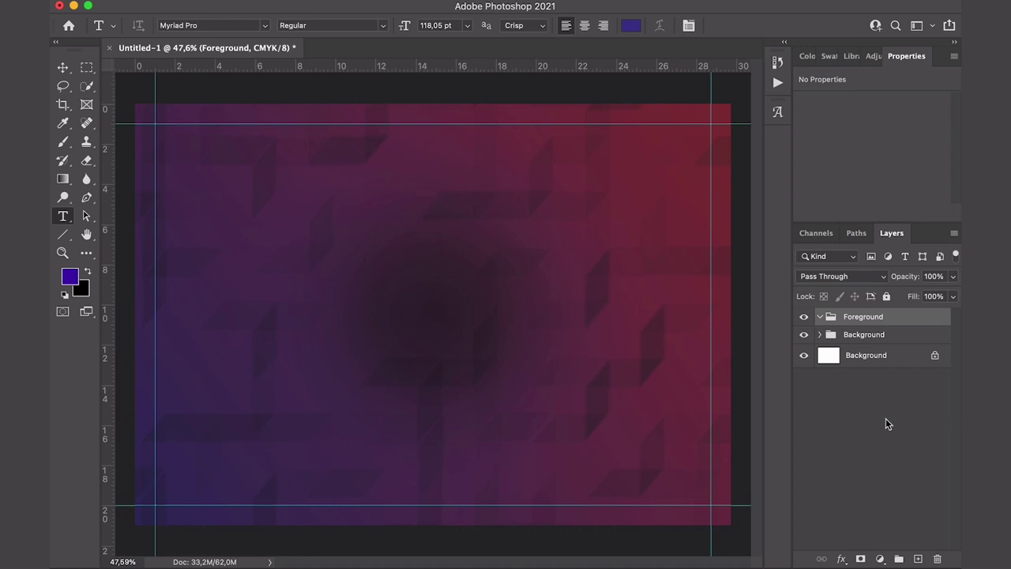
Step: Type the title RHYTHM OF THE NIGHT and set it in DAMNURSE CHRONICAL at 115 pt
left_click(192, 297)
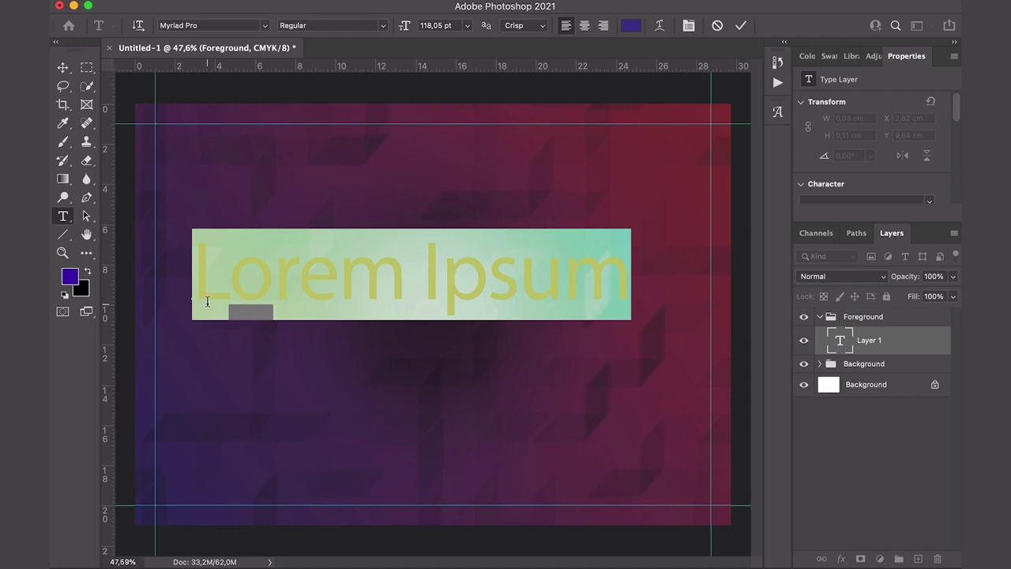
type("RHYTHM")
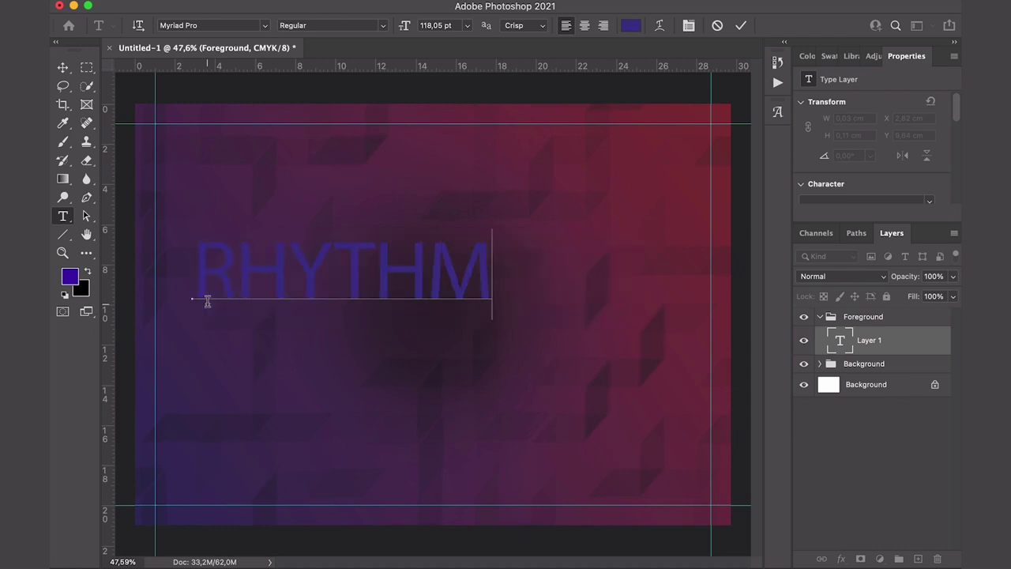
type(" OF THE")
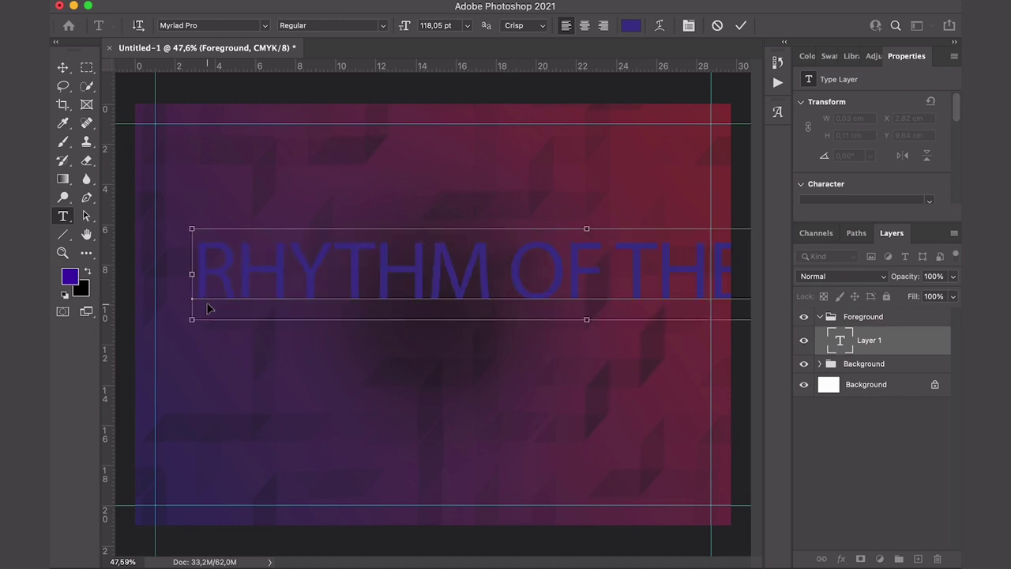
key("super+a")
left_click(229, 27)
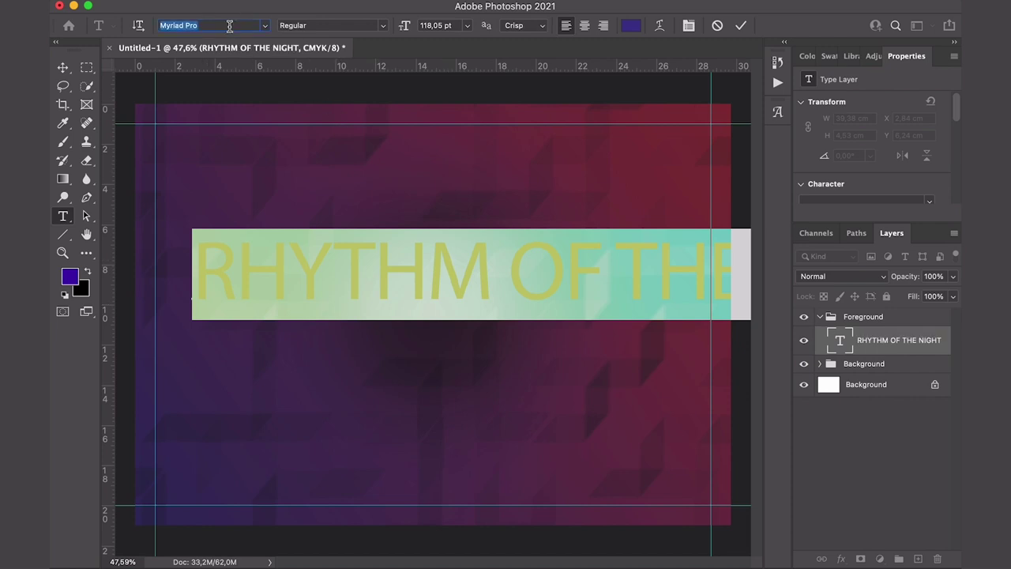
type("DAM")
key("Return")
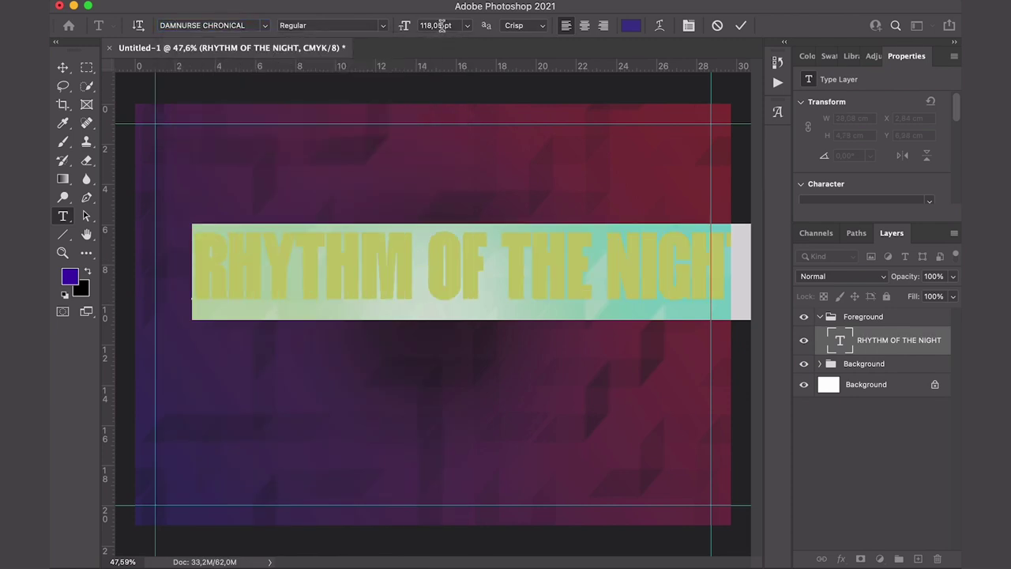
left_click(441, 25)
type("11")
key("Return")
Step: Centre the title on the poster and bring the Finder window forward
left_click(62, 67)
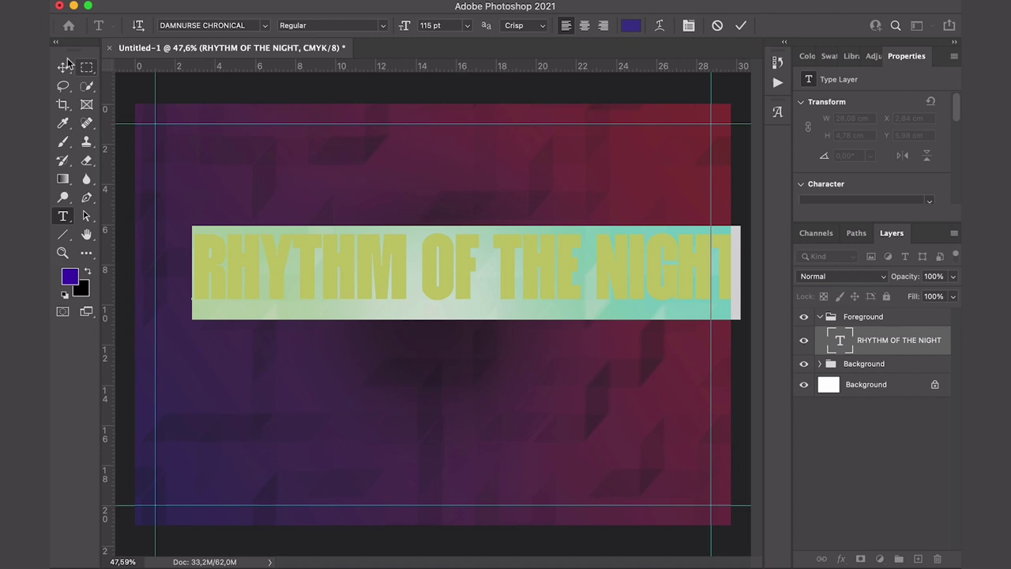
left_click_drag(578, 282, 558, 321)
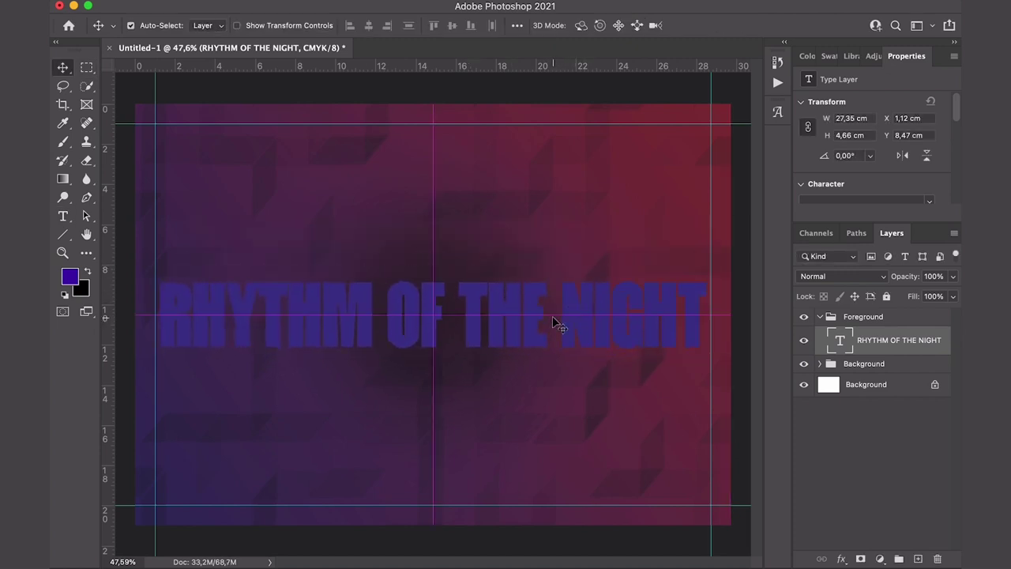
key("ctrl+Up")
left_click(341, 249)
left_click_drag(515, 422, 353, 412)
Step: Drop the dancing-woman photo onto the poster, scaled to 65% width at Y 1500 px
left_click(328, 153)
left_click_drag(328, 152, 430, 490)
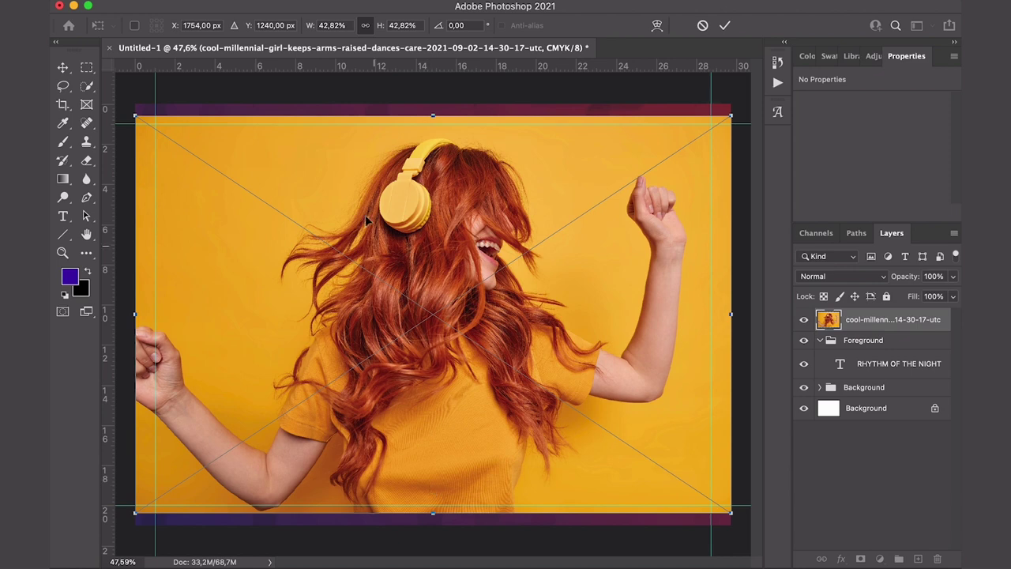
left_click(347, 26)
type("65")
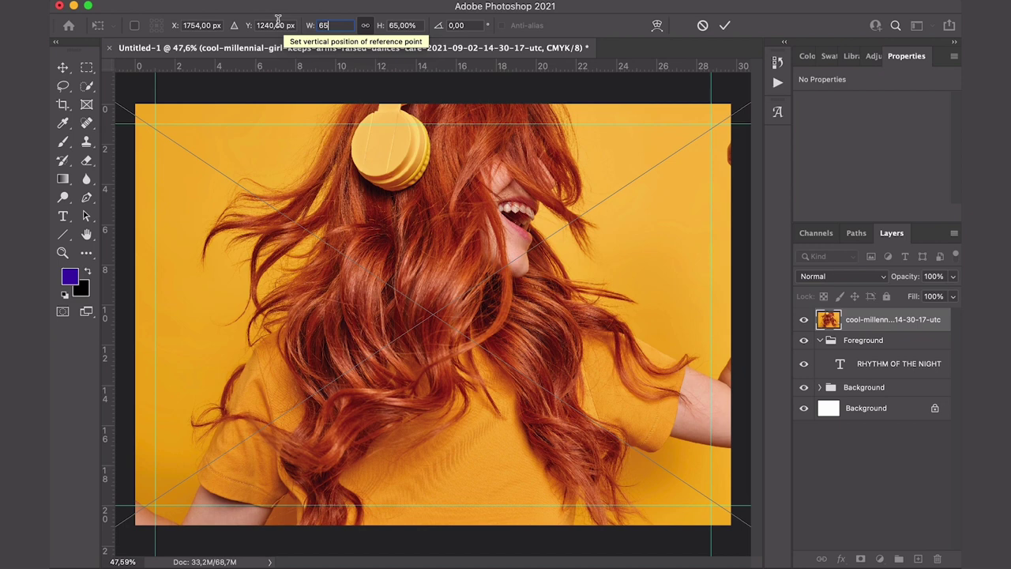
left_click(277, 24)
type("1500")
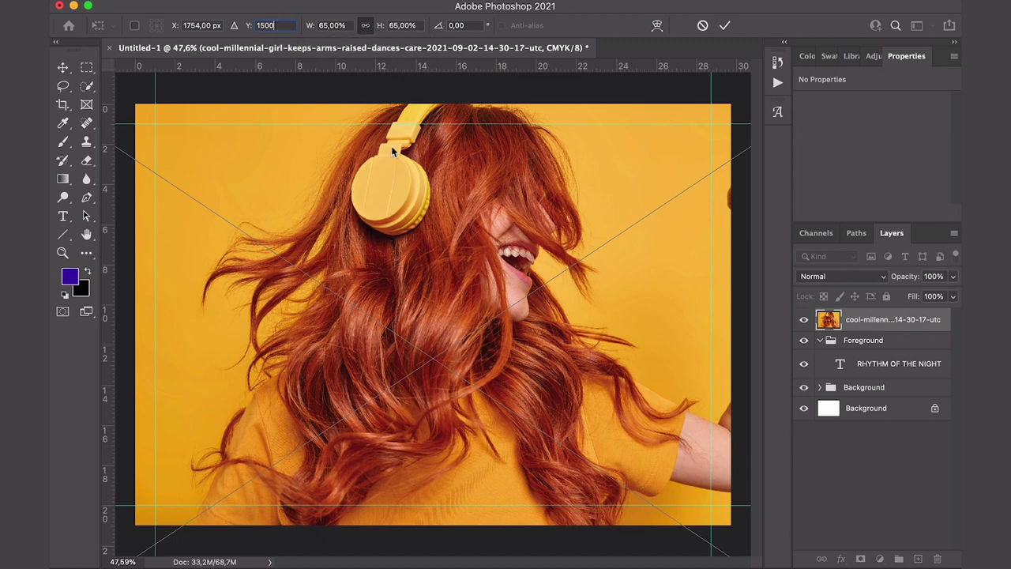
key("Return")
key("Return")
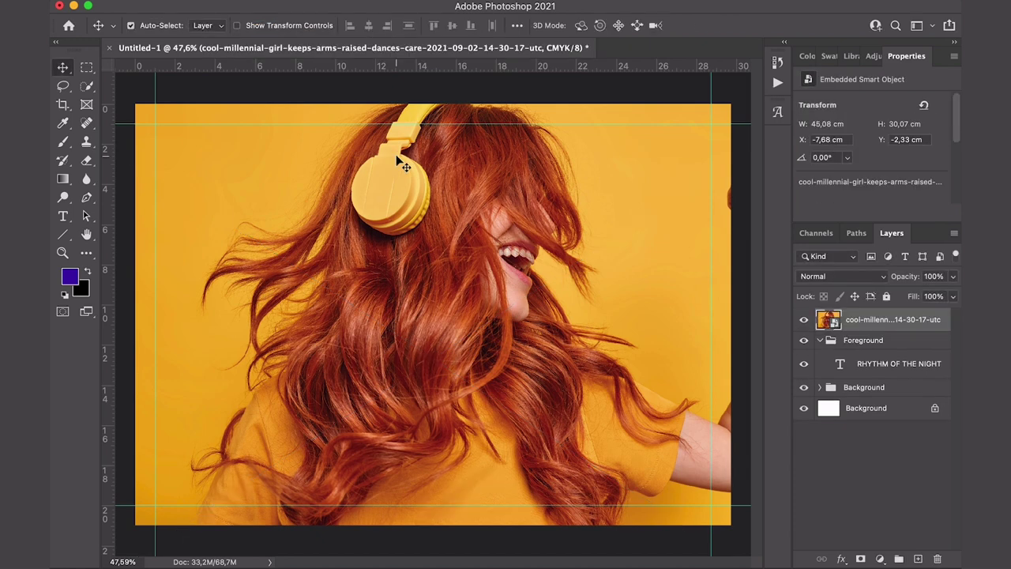
Step: Move the photo layer into the Foreground group, clip it to the title, and select both layers
left_click_drag(884, 320, 890, 340)
right_click(890, 338)
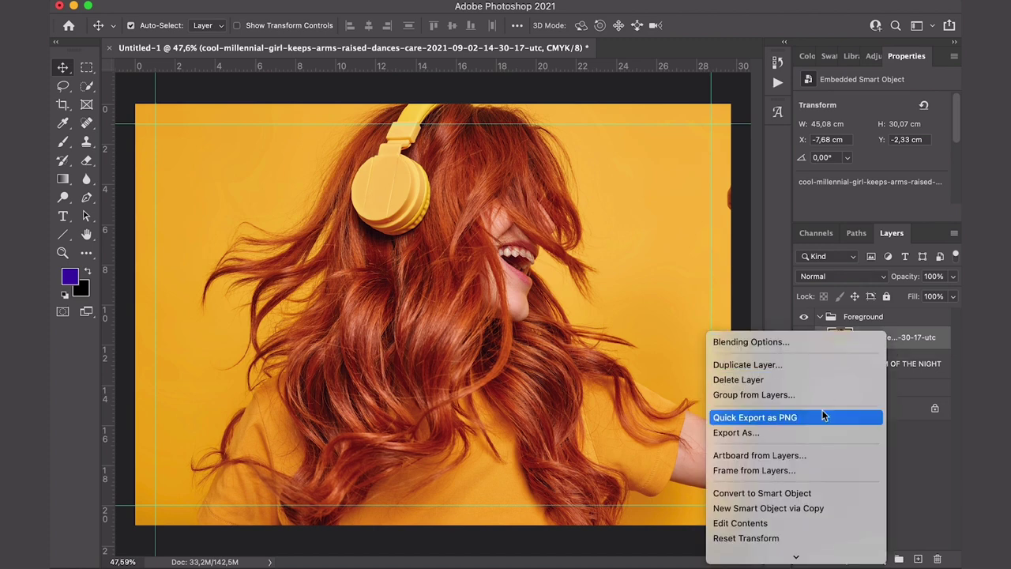
scroll(823, 415, "down", 2)
scroll(823, 414, "down", 3)
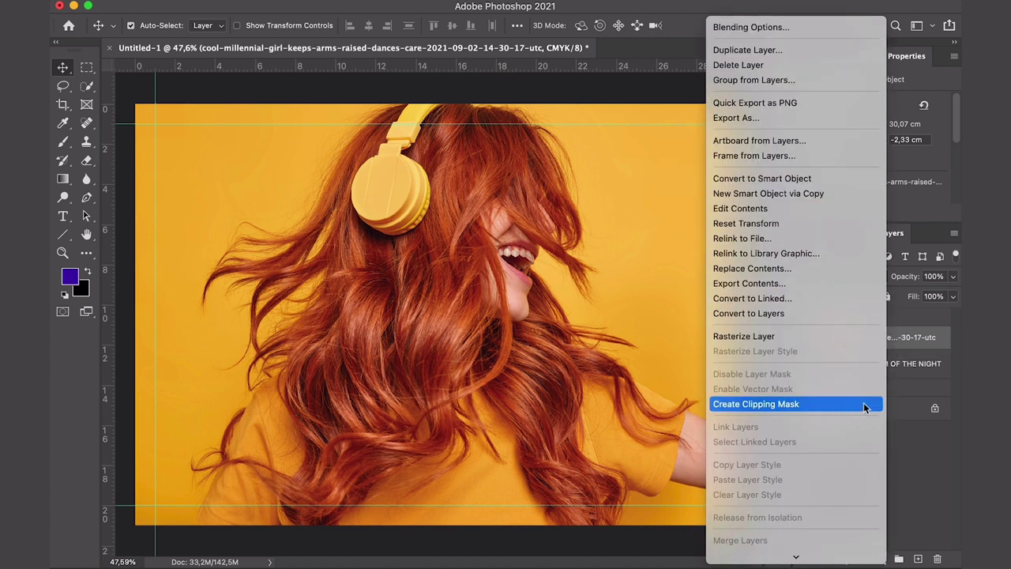
left_click(864, 407)
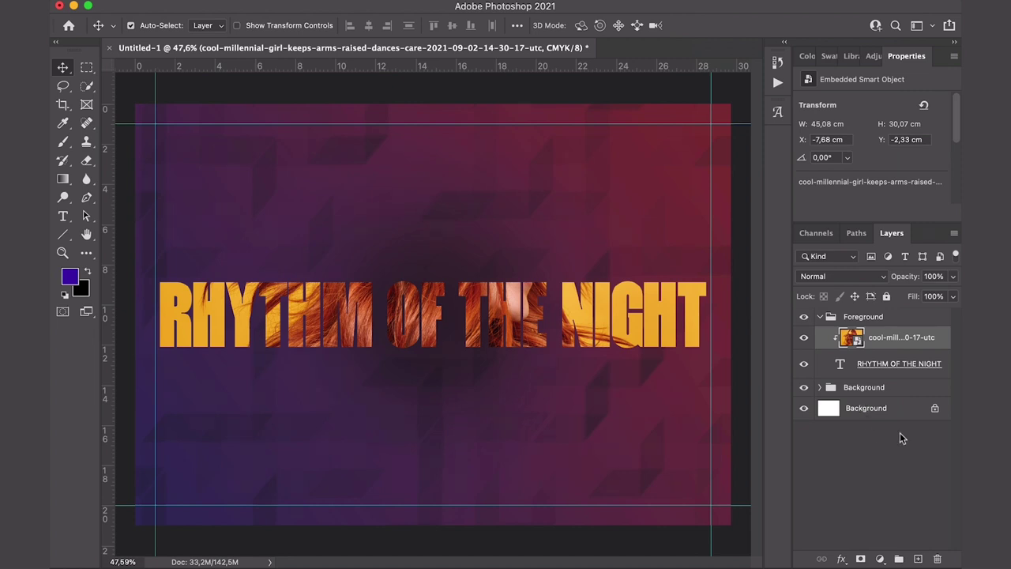
left_click_drag(916, 377, 850, 373)
left_click(896, 376, "super")
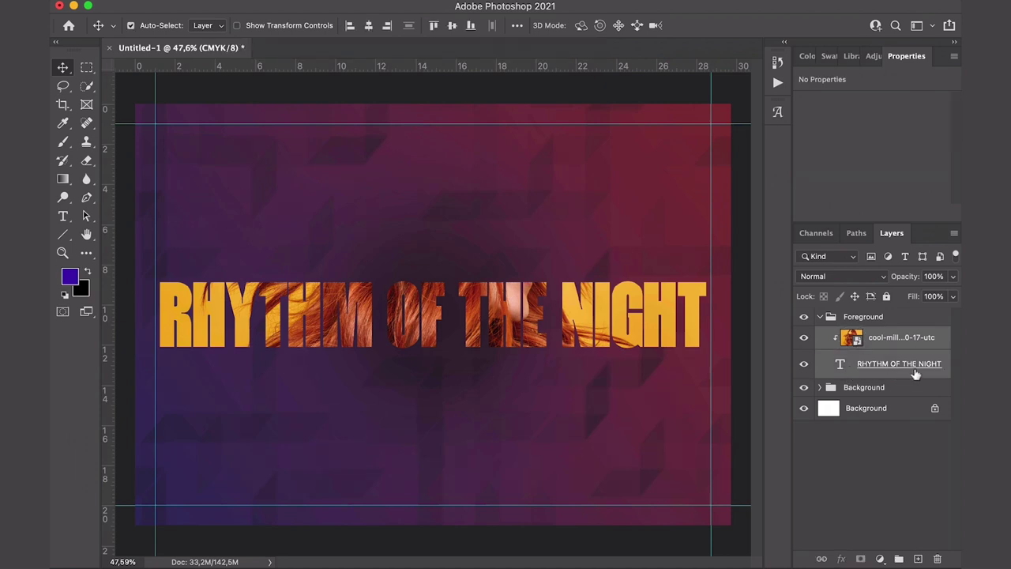
Step: Duplicate the title and photo layers, mask the title copy, and move it 2.63 cm above the original
left_click_drag(916, 375, 918, 558)
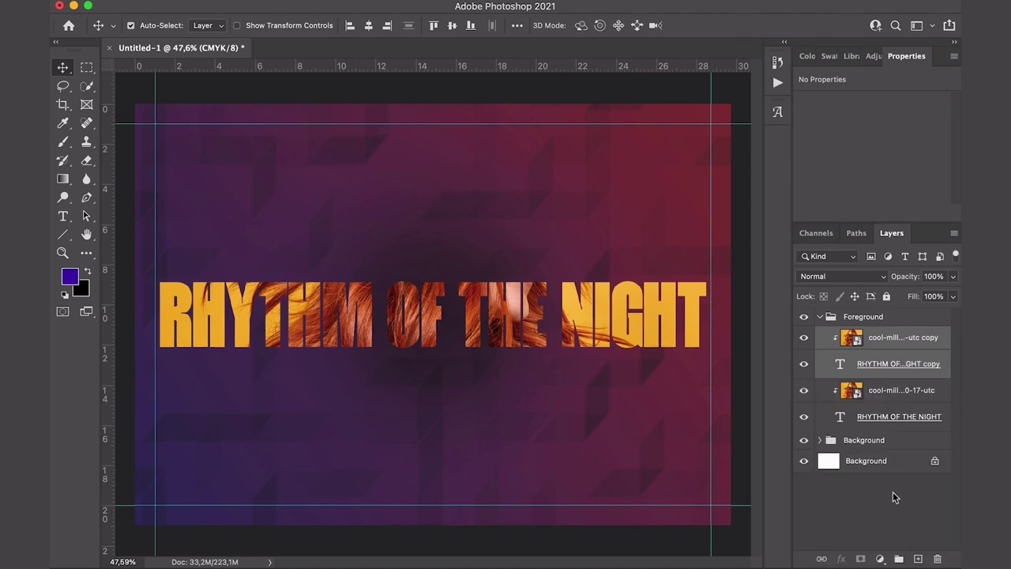
left_click(875, 375)
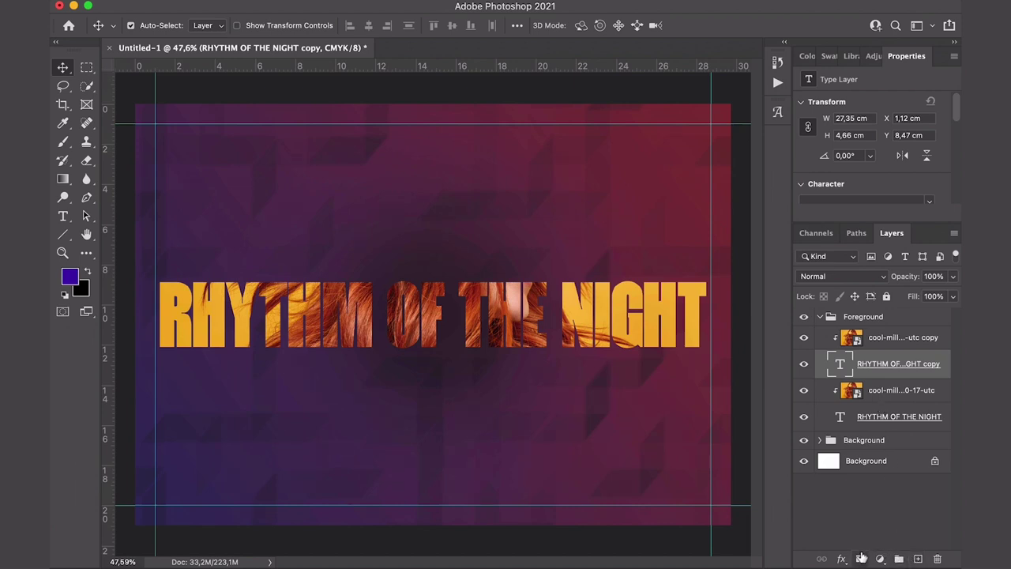
left_click(861, 559)
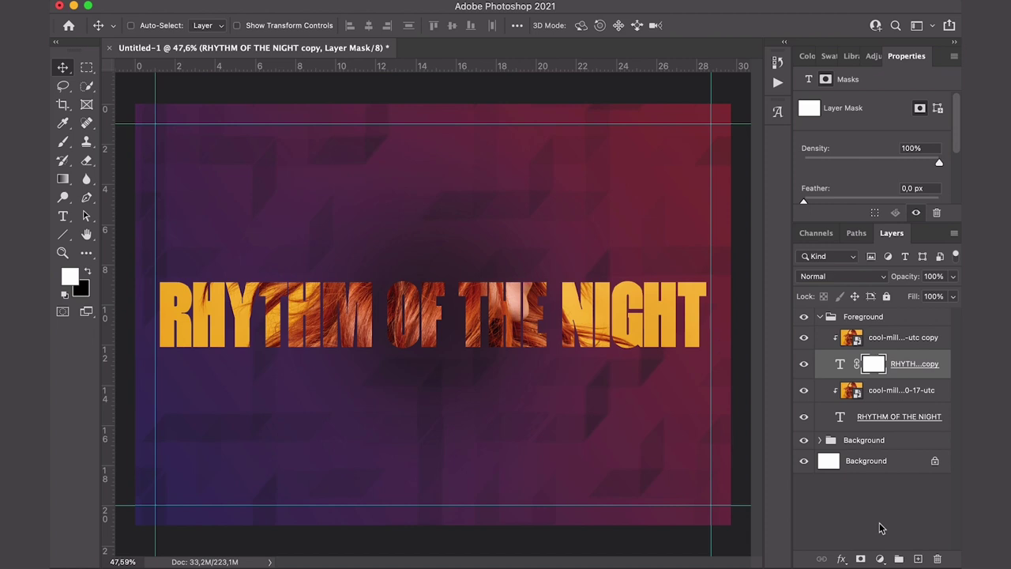
key("super+t")
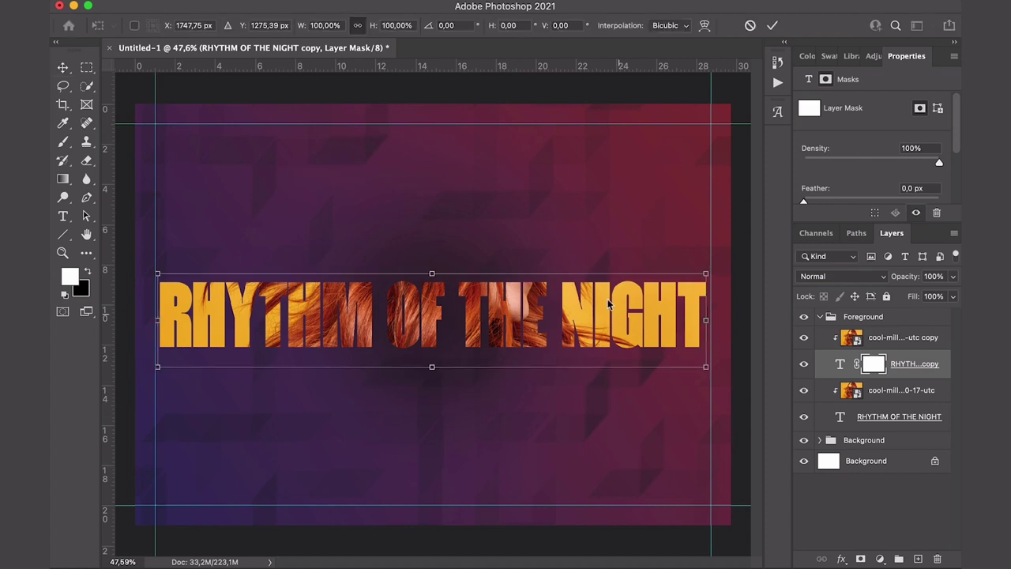
left_click_drag(603, 307, 610, 236)
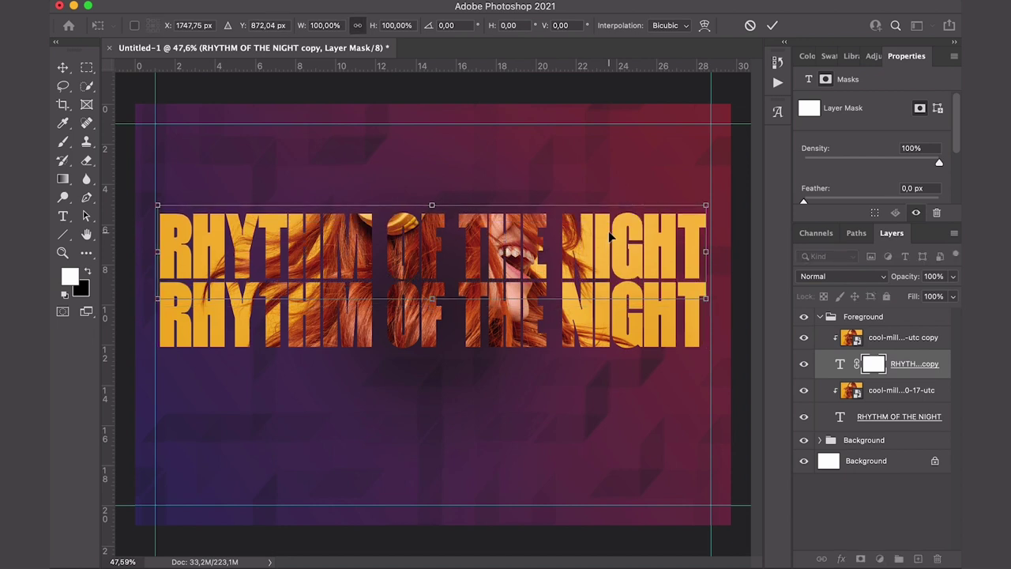
key("Return")
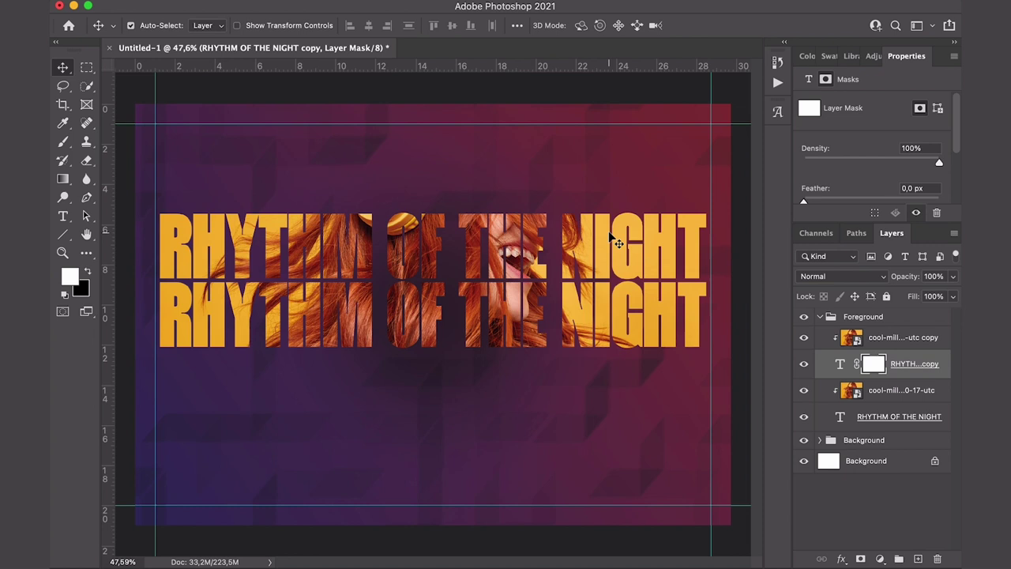
Step: Drag linear gradients on the title copy's mask to fade it upward, undoing the last attempt
key("g")
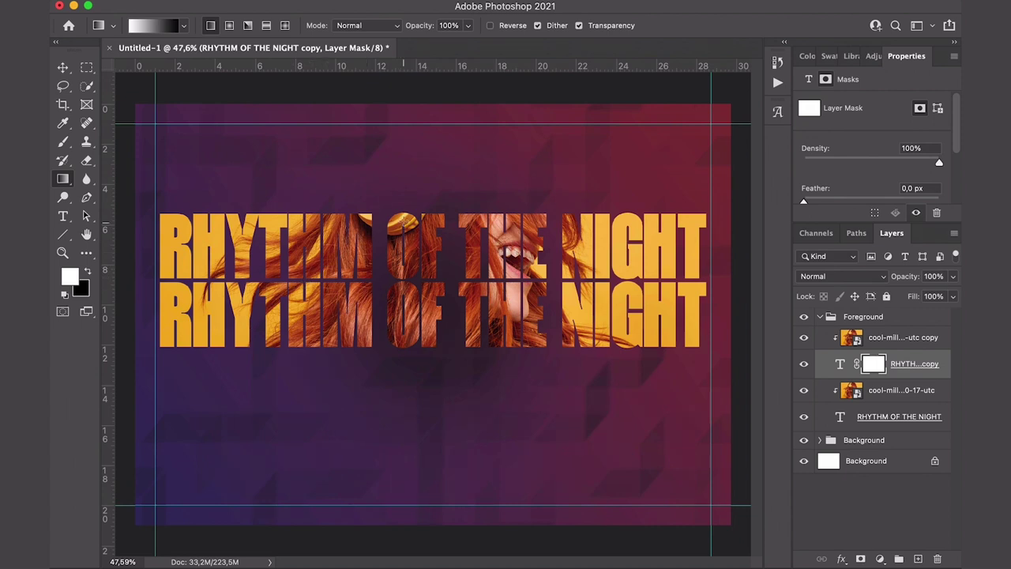
left_click_drag(403, 217, 404, 245)
left_click_drag(404, 245, 432, 258)
key("super+z")
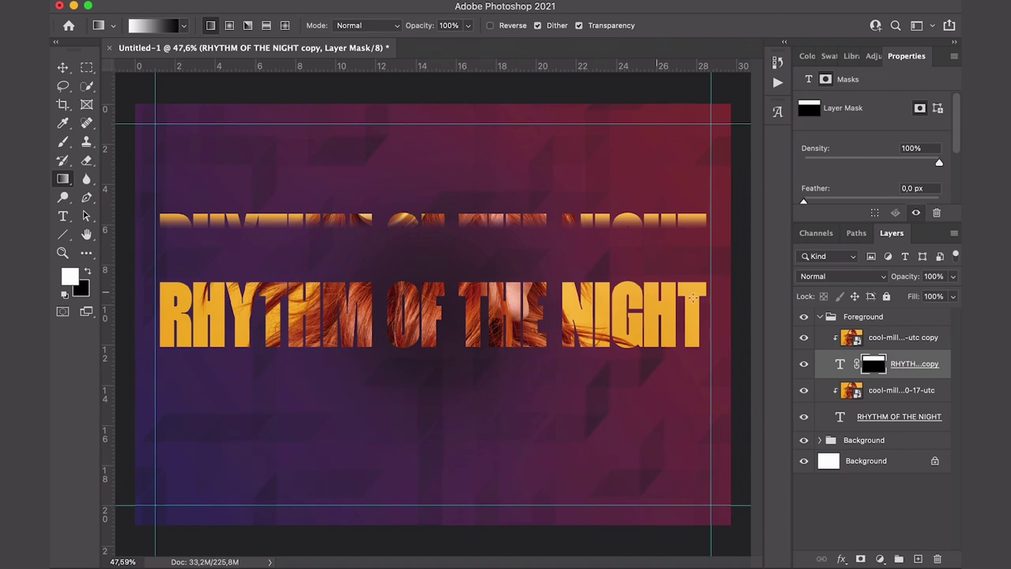
Step: Give the title copy and its photo copy a red colour label
left_click(940, 337, "shift")
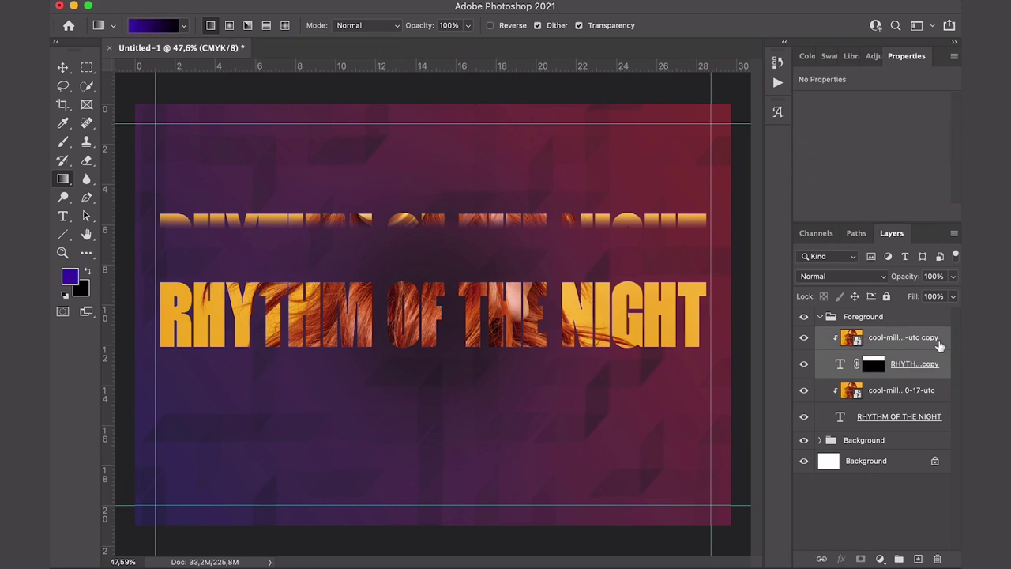
right_click(939, 337)
mouse_move(891, 553)
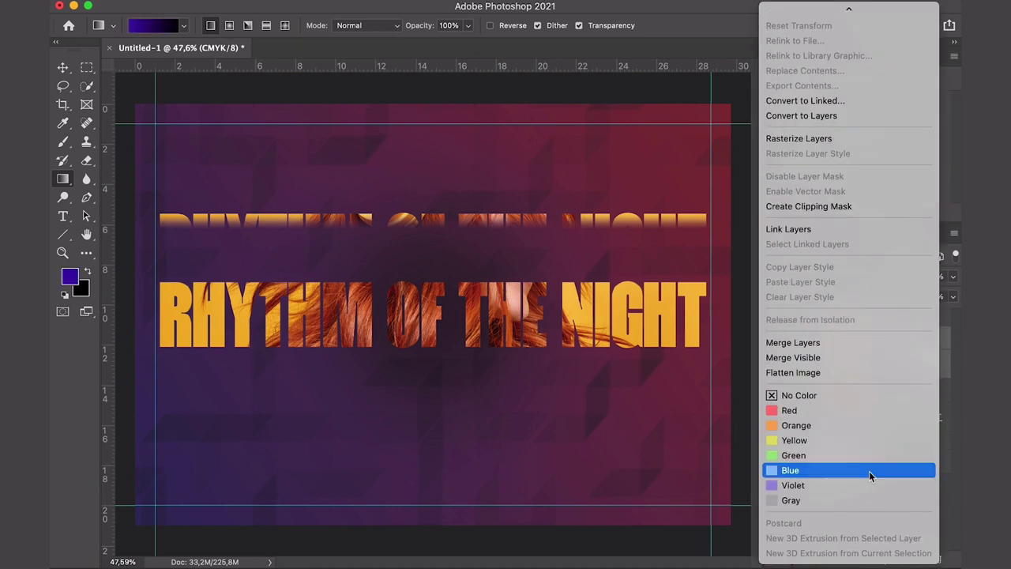
left_click(854, 412)
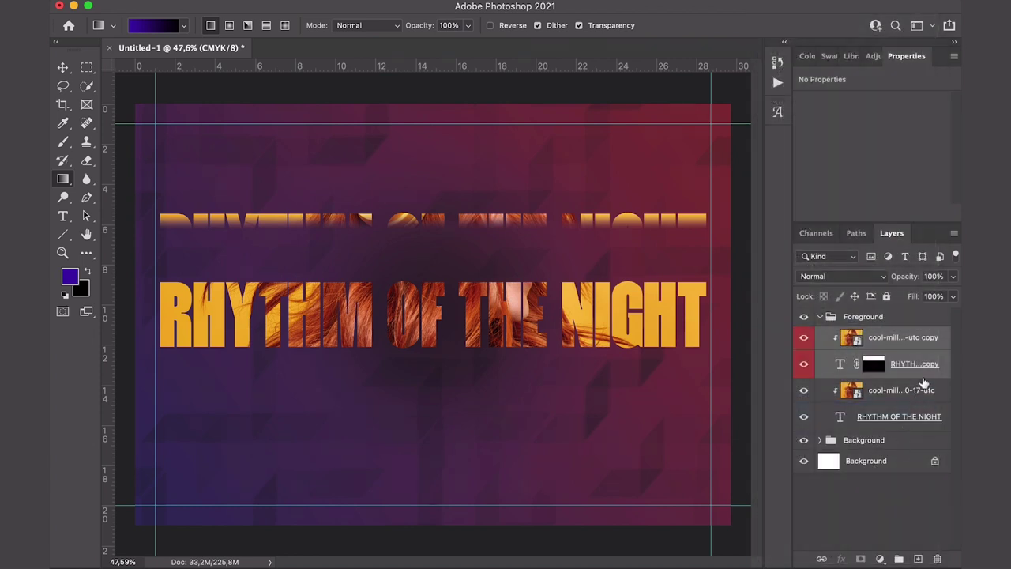
Step: Duplicate the red-labelled text and photo pair three times, up to copy 6
left_click_drag(939, 360, 920, 557)
left_click_drag(939, 362, 918, 558)
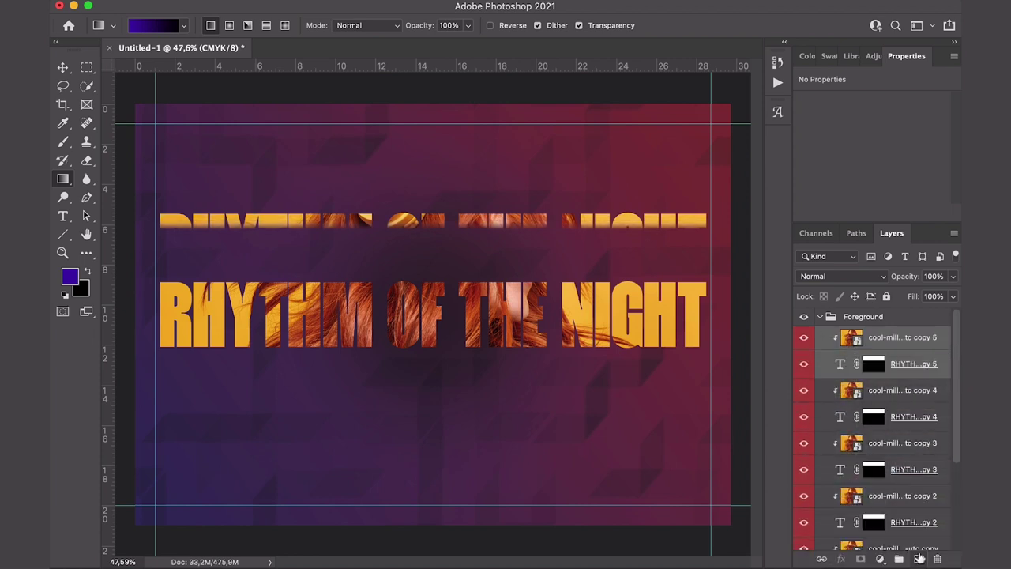
left_click_drag(943, 362, 919, 559)
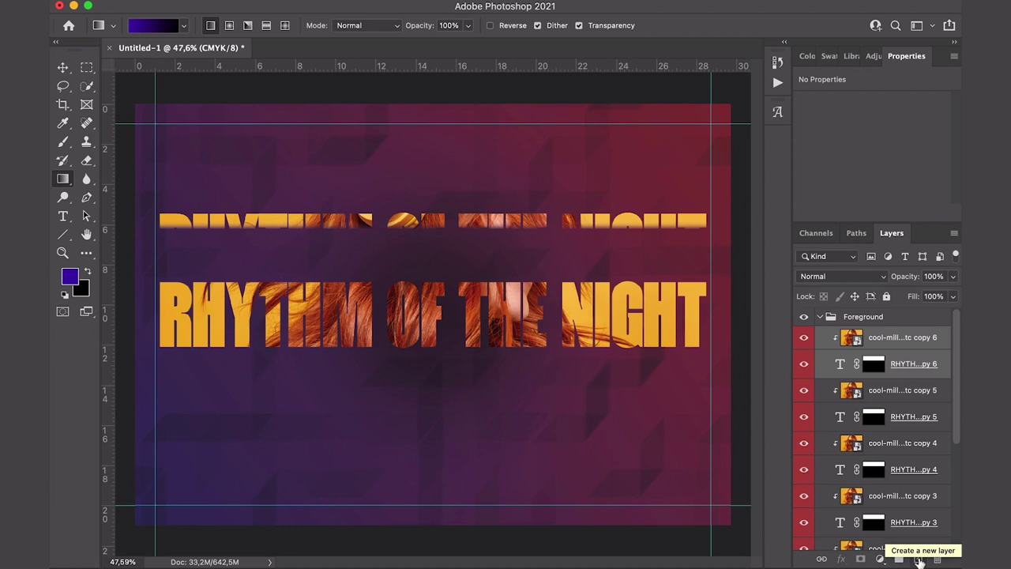
Step: Move the copy 6 title up to Y 0.63 cm and collapse the Properties panel
left_click(952, 389)
left_click(946, 373)
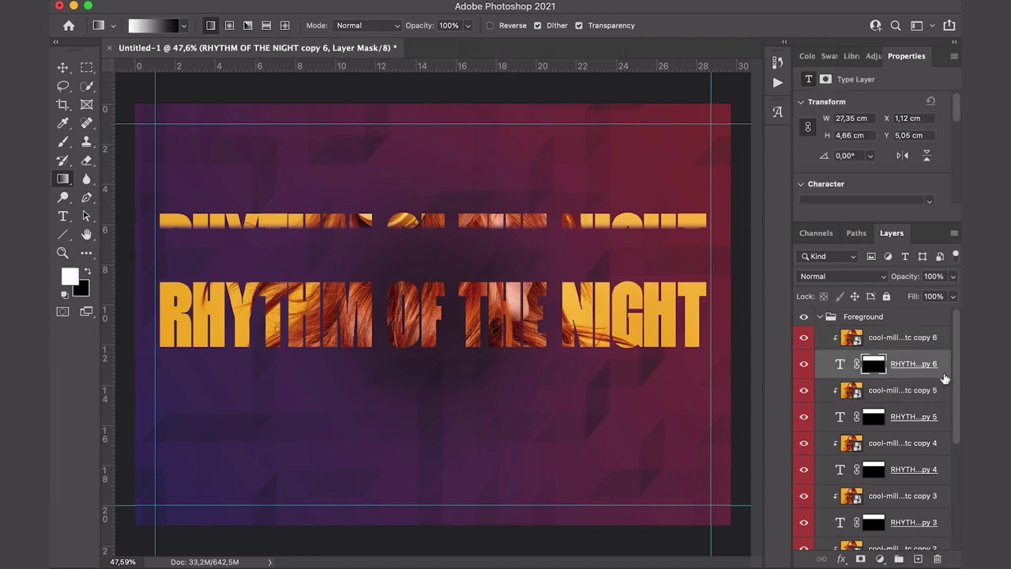
key("ctrl+t")
left_click_drag(592, 225, 586, 138)
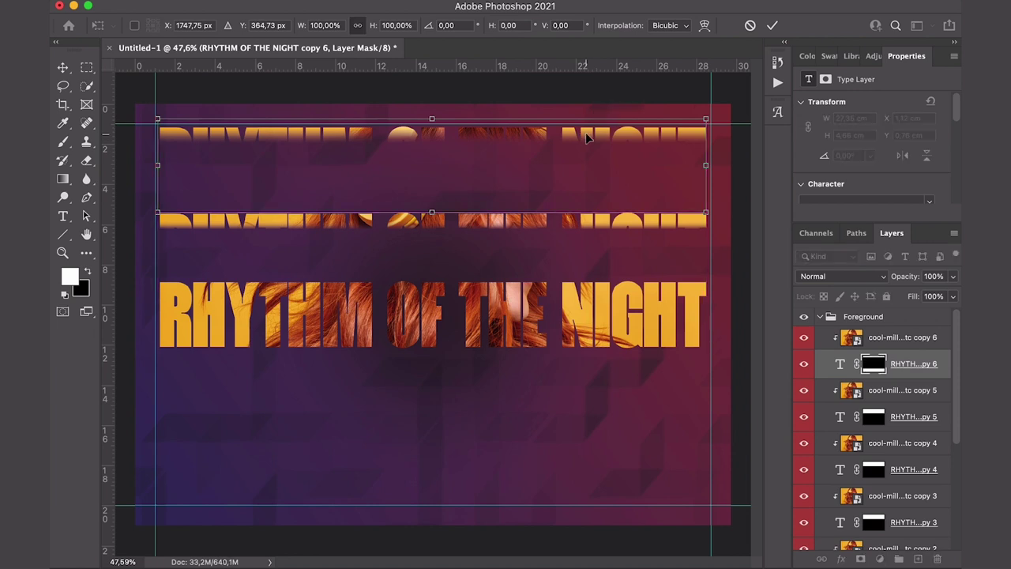
key("Up")
key("Up")
key("Up")
key("Up")
key("Up")
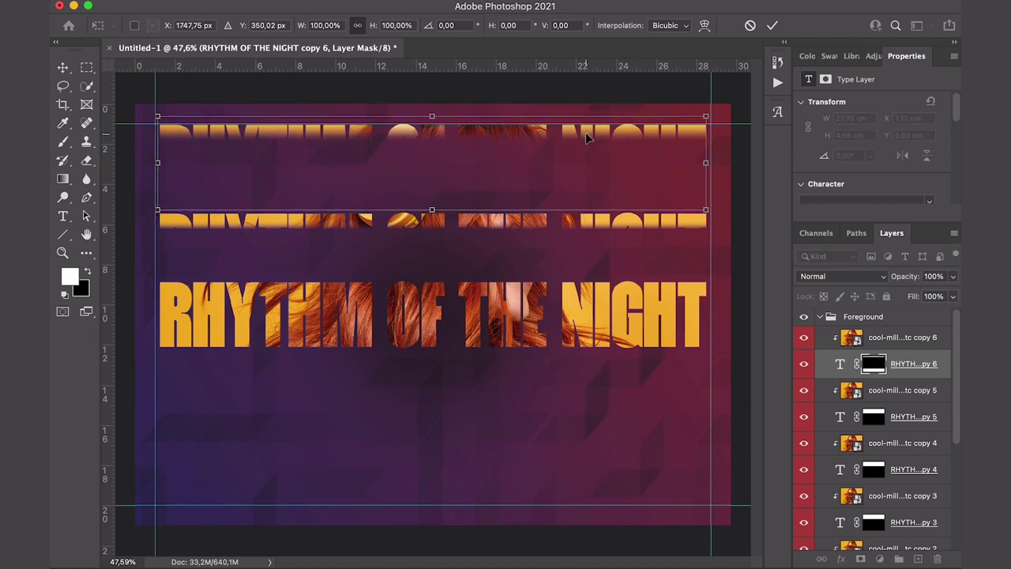
key("Return")
key("g")
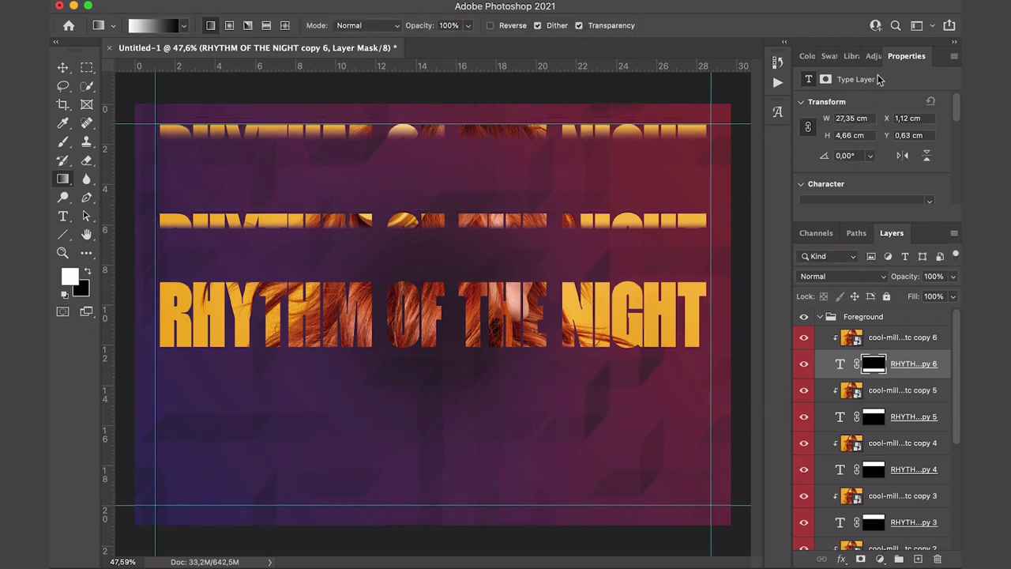
double_click(907, 61)
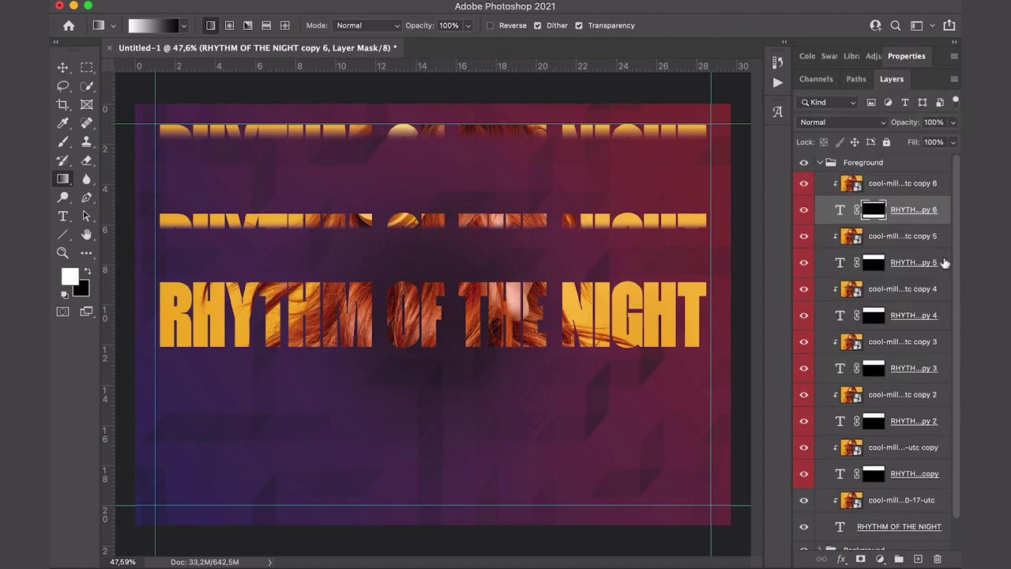
Step: Select all six RHYTHM OF THE NIGHT text layers and distribute their vertical centres evenly
left_click(945, 263, "super")
left_click(943, 320, "super")
left_click(948, 372, "super")
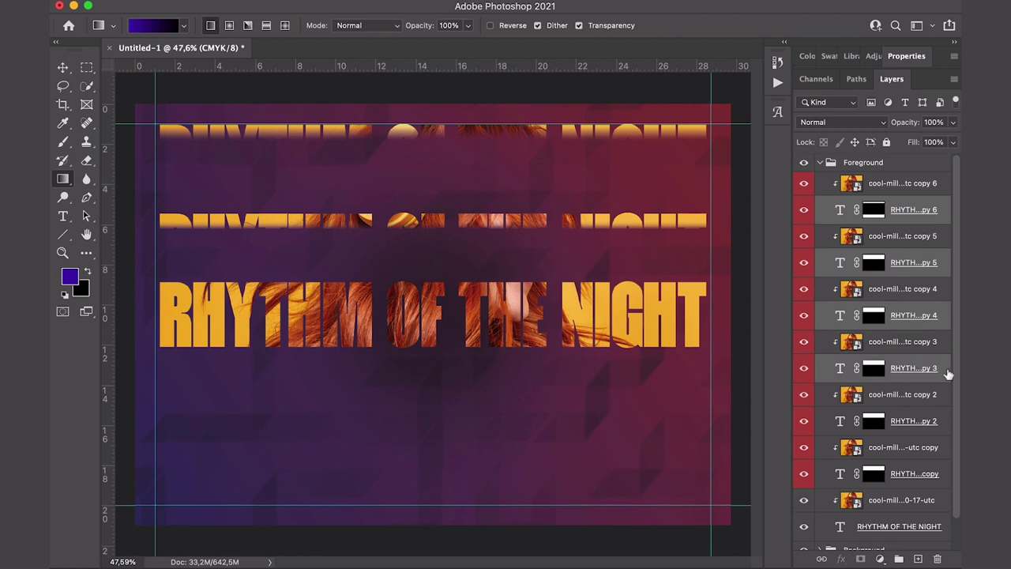
left_click(947, 427, "super")
left_click(946, 474, "super")
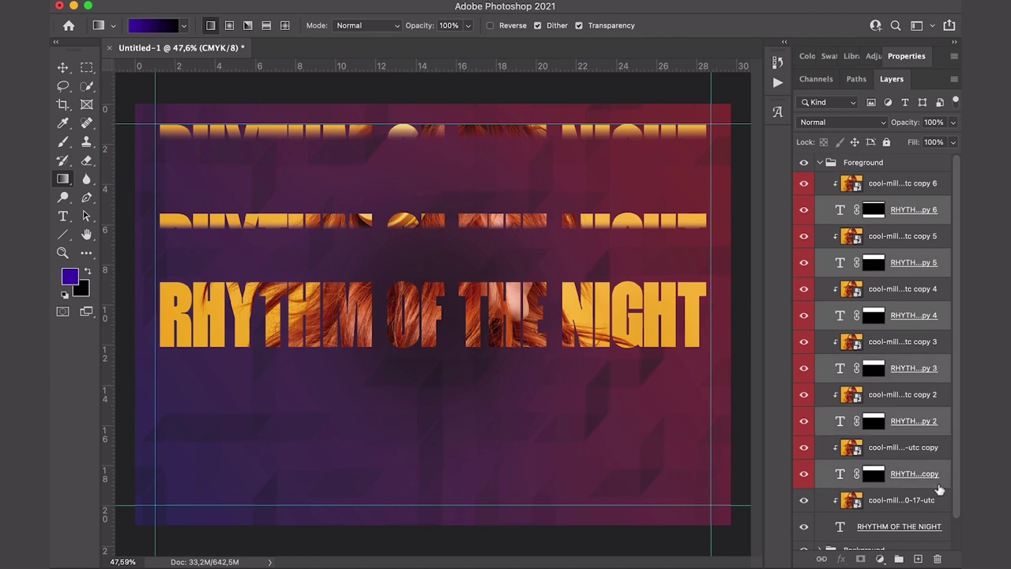
left_click(948, 525, "super")
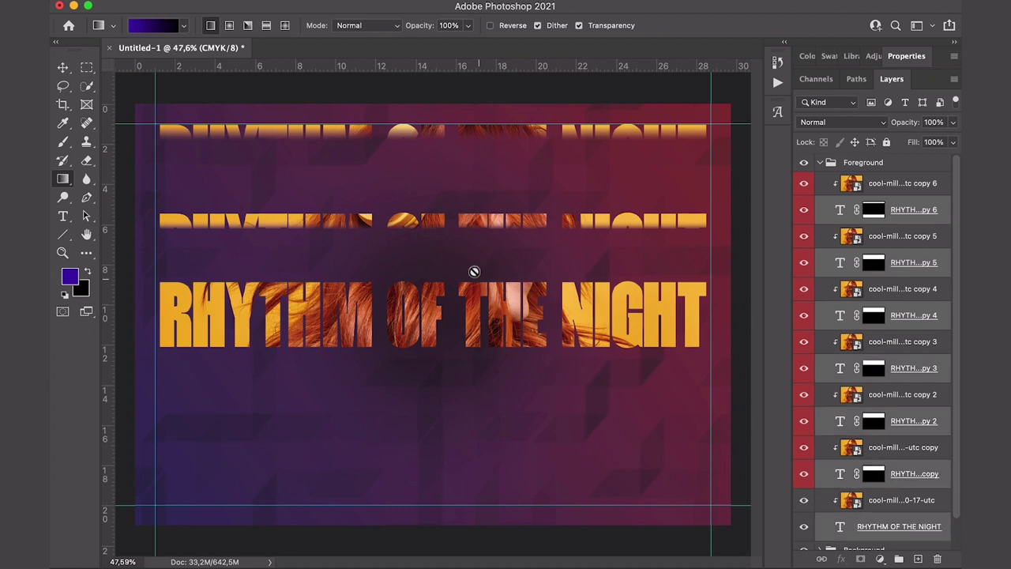
left_click(63, 67)
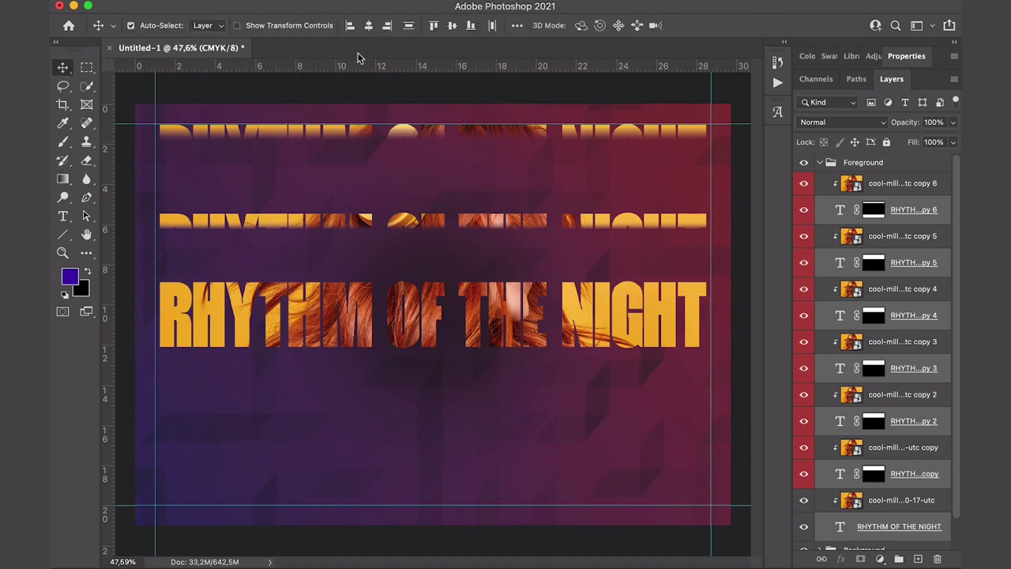
left_click(409, 26)
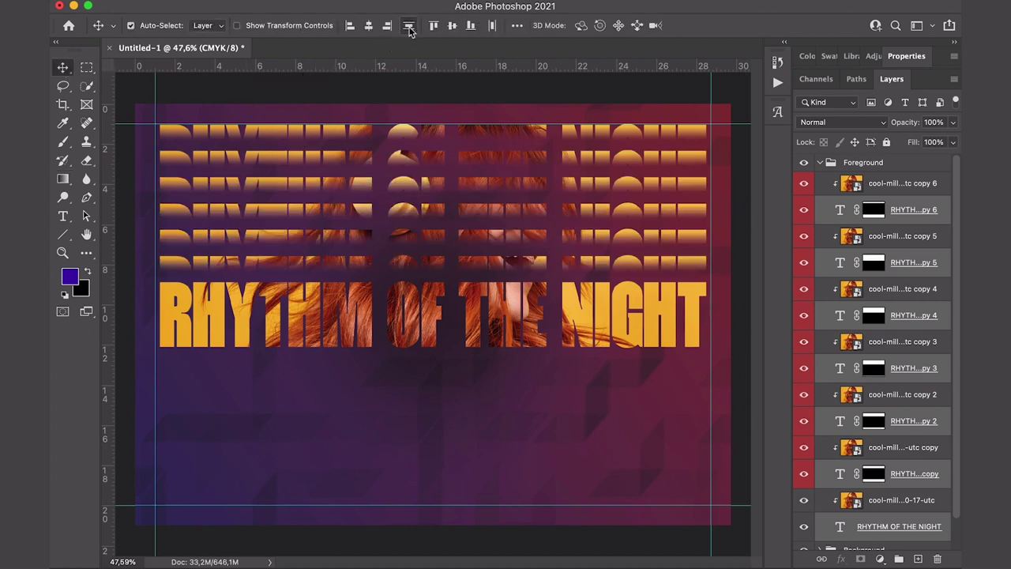
scroll(932, 488, "down", 2)
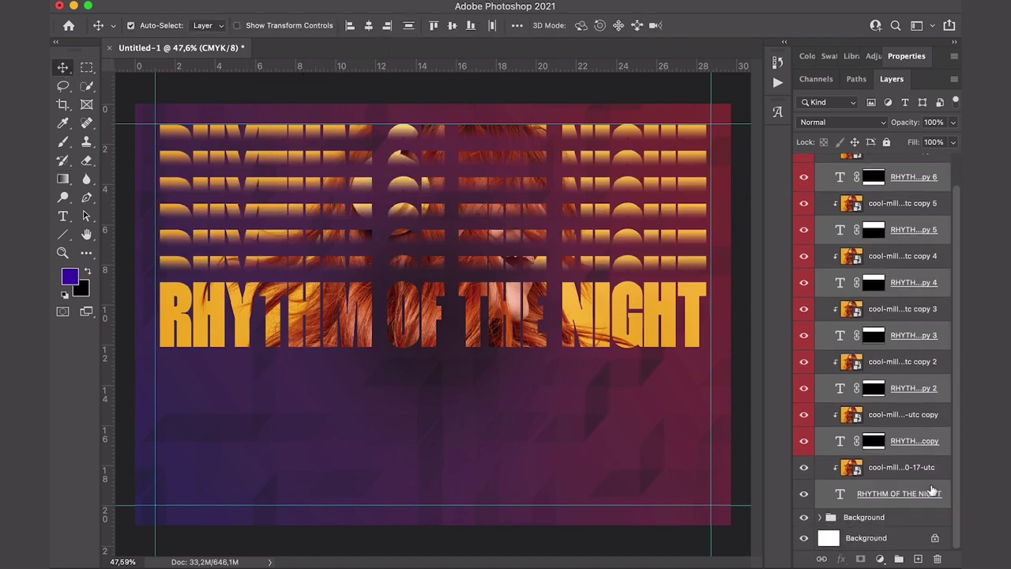
Step: Duplicate the original title text and its clipped photo as copy 7, then reselect the original text
left_click(904, 517)
left_click(828, 497)
left_click(831, 473, "shift")
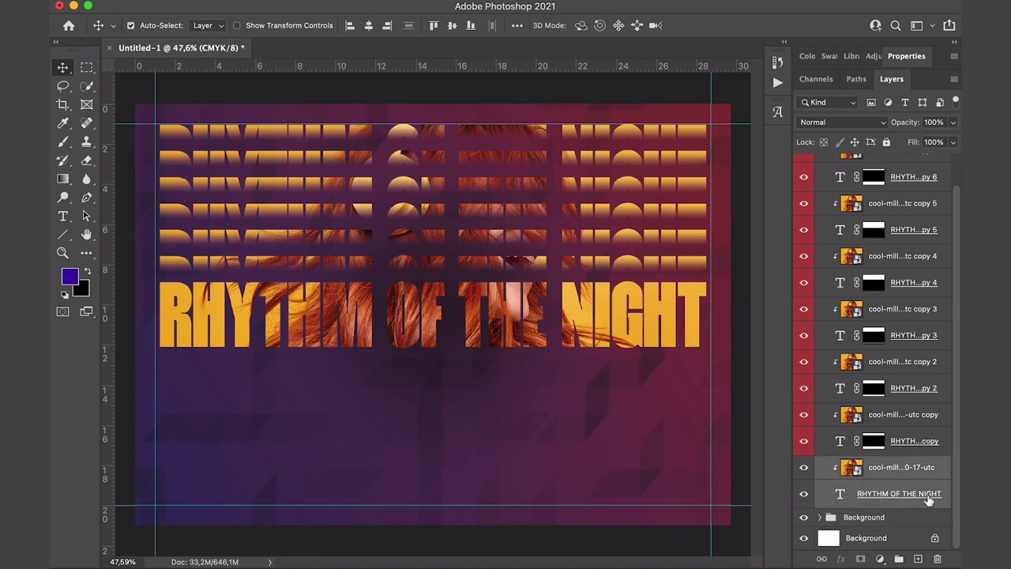
key("super+j")
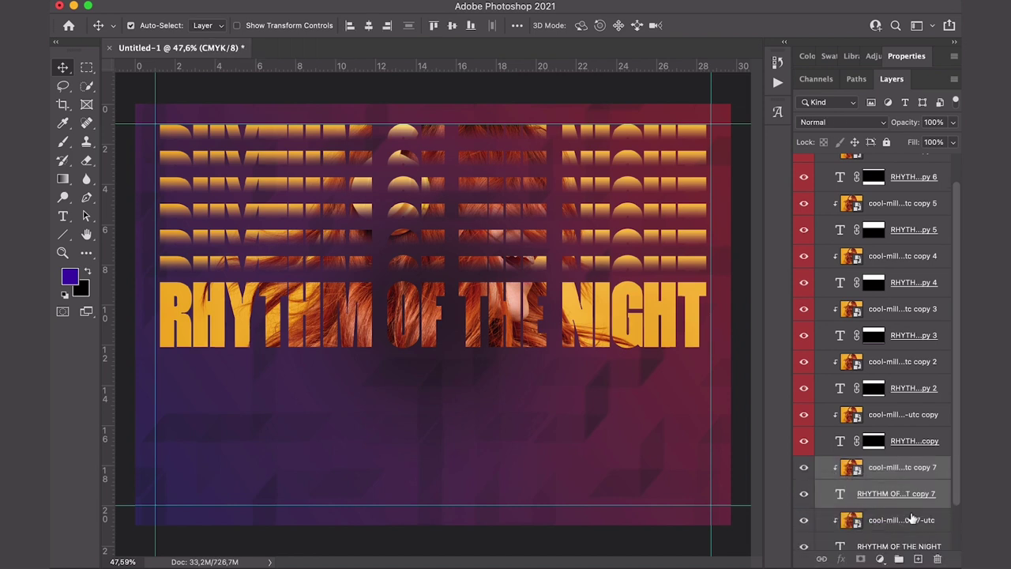
scroll(913, 518, "down", 2)
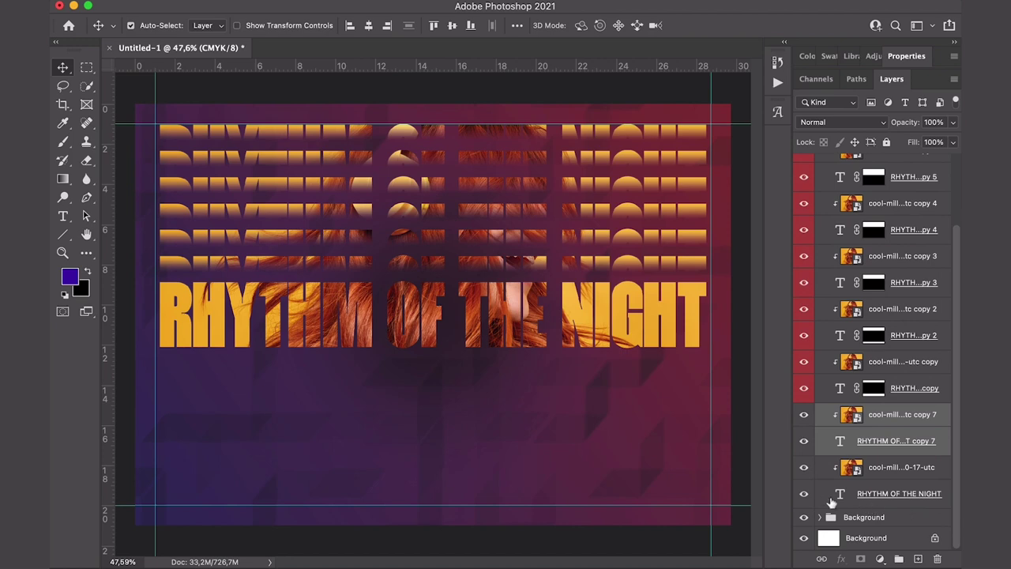
left_click(828, 496)
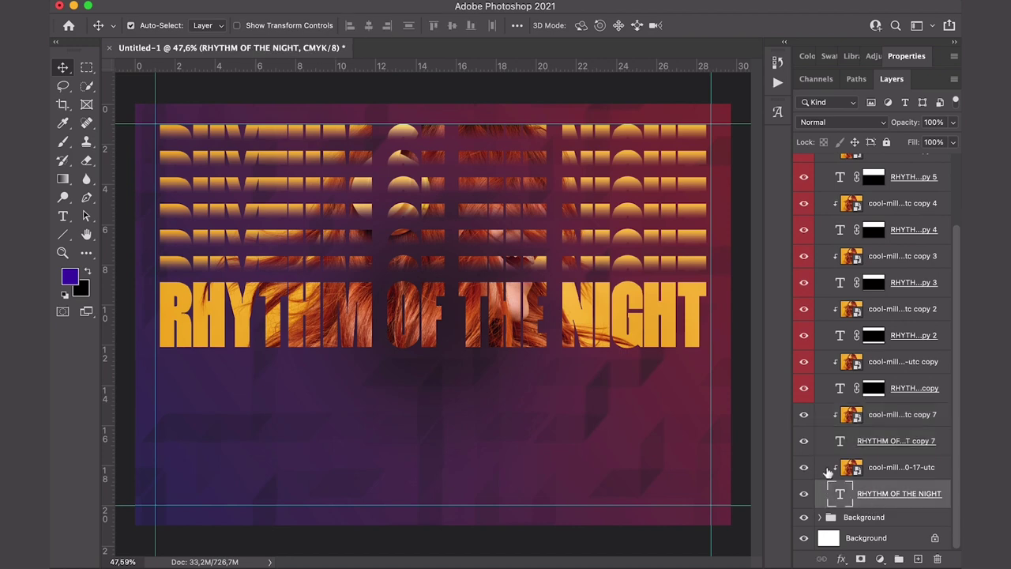
Step: Label the original title and photo green, then move the title 2.88 cm lower
right_click(827, 467)
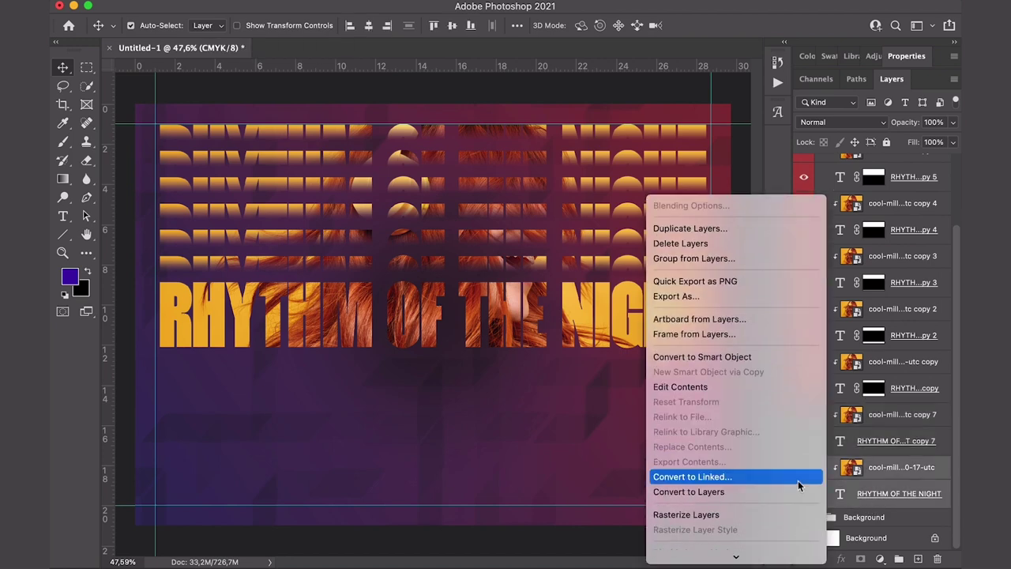
left_click(796, 456)
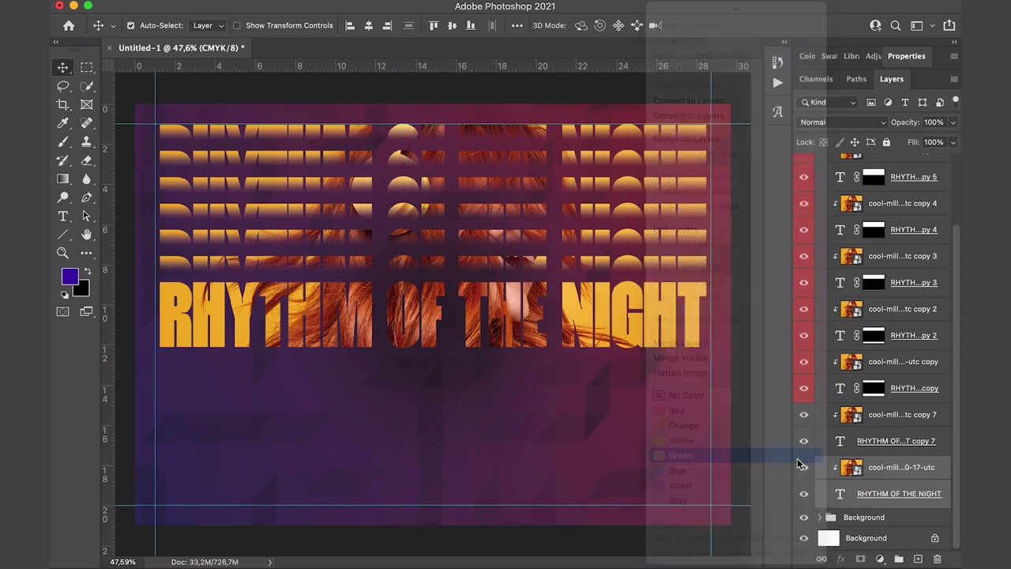
left_click(946, 492)
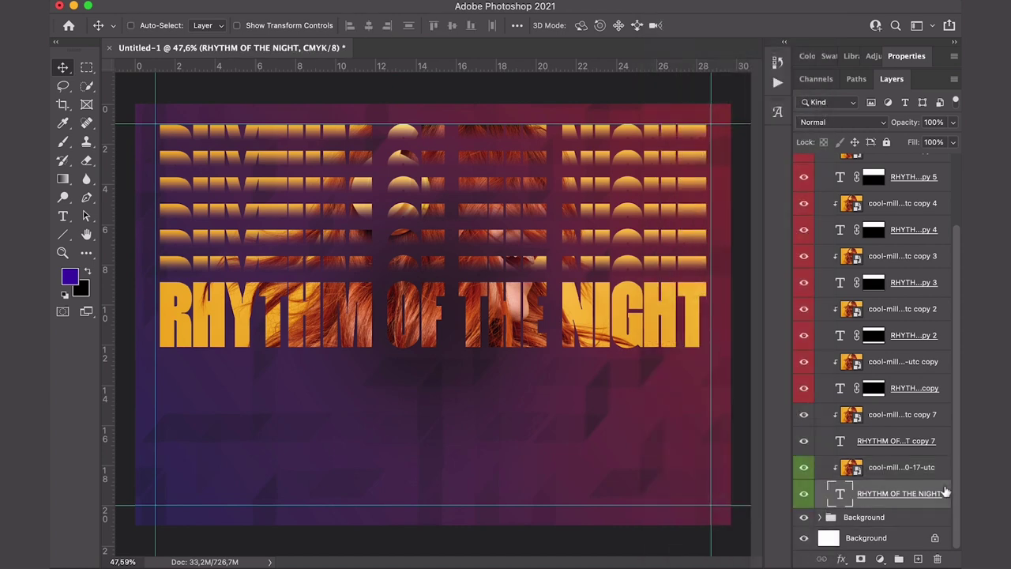
key("ctrl+t")
left_click_drag(655, 366, 662, 393)
key("Return")
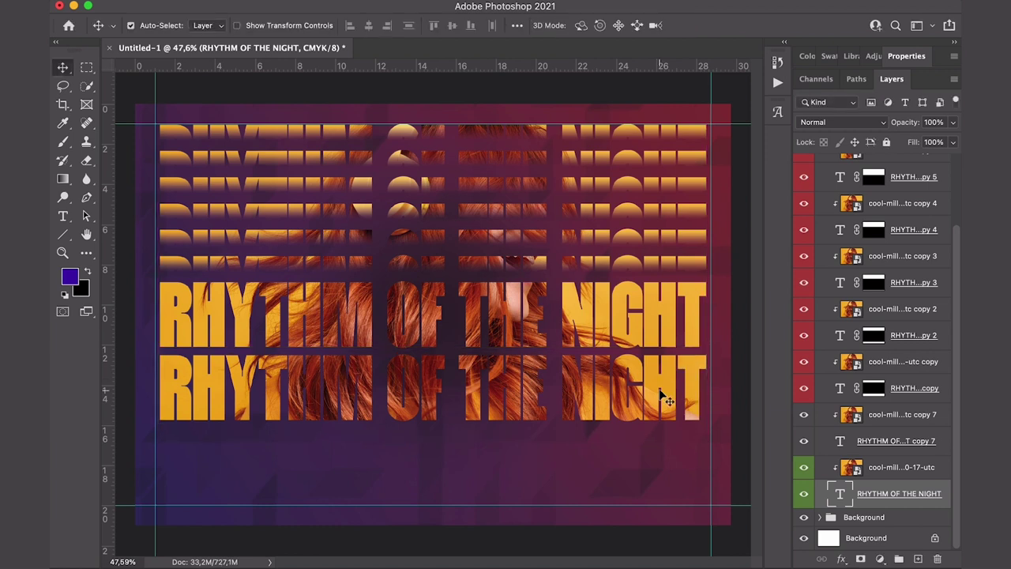
Step: Mask the lower title with a vertical gradient so only its bottom edge stays visible, comparing with and without the fade
left_click(860, 559)
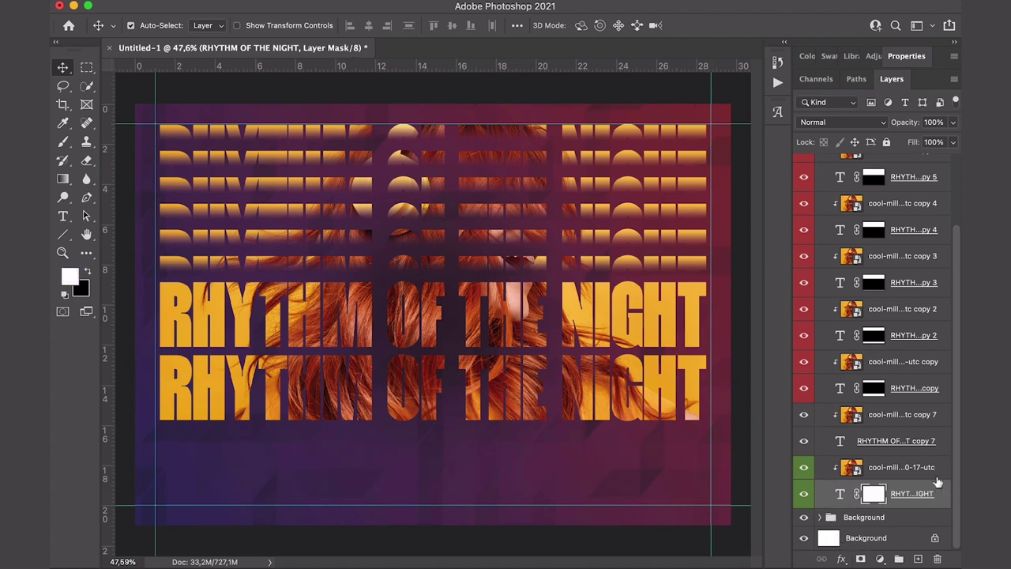
left_click(64, 179)
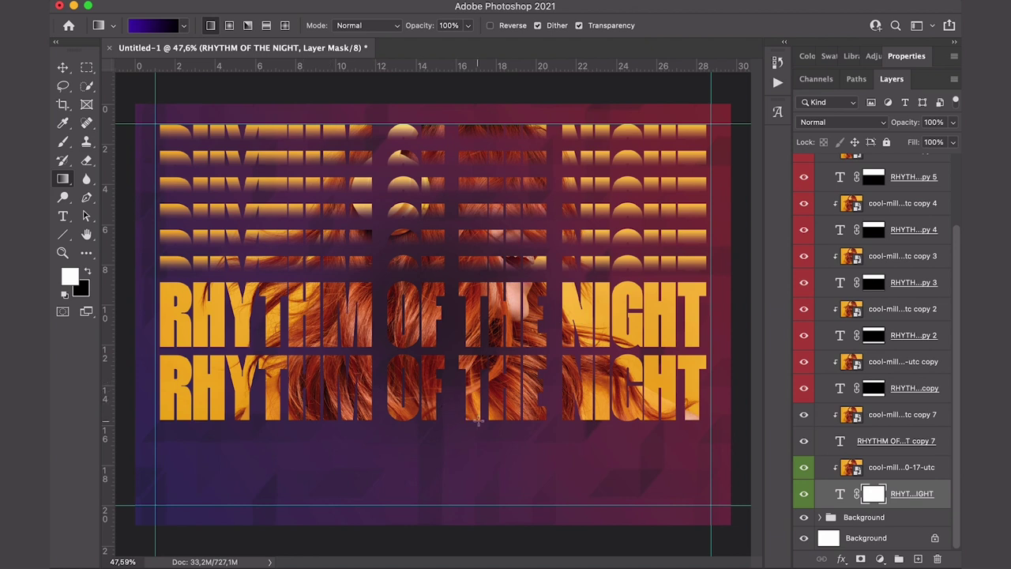
left_click_drag(408, 415, 400, 390)
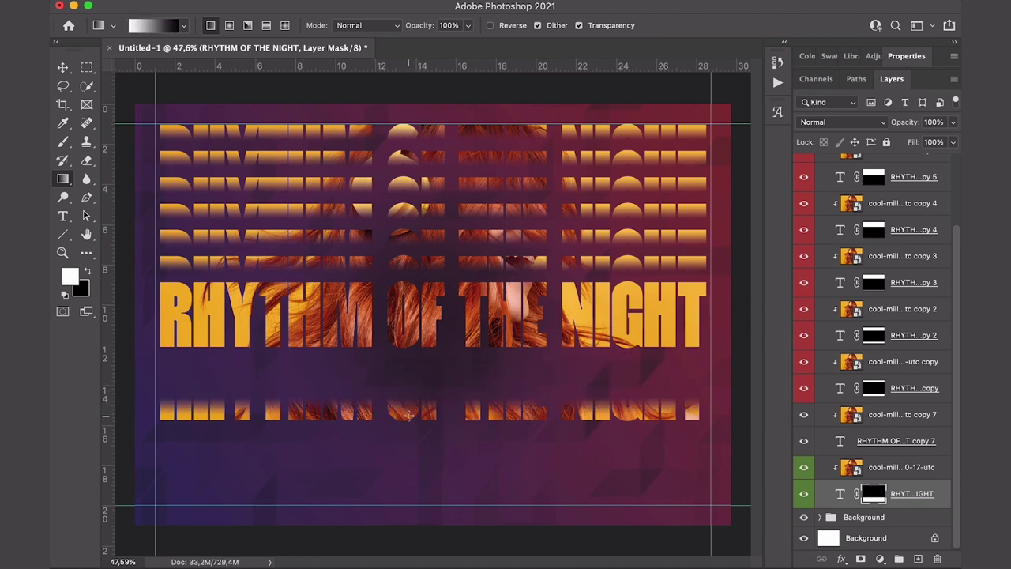
key("super+z")
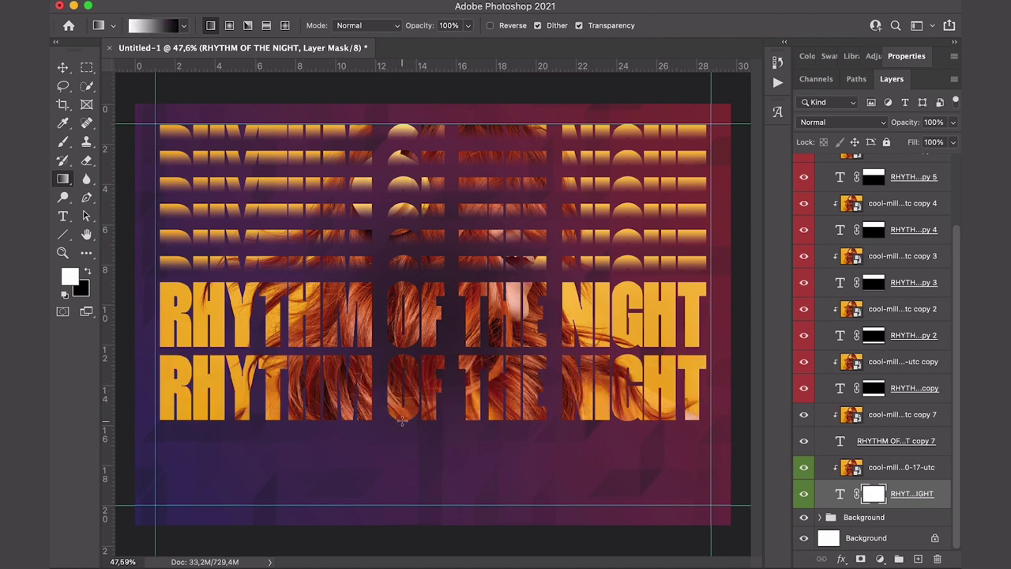
key("super+shift+z")
key("super+z")
key("super+shift+z")
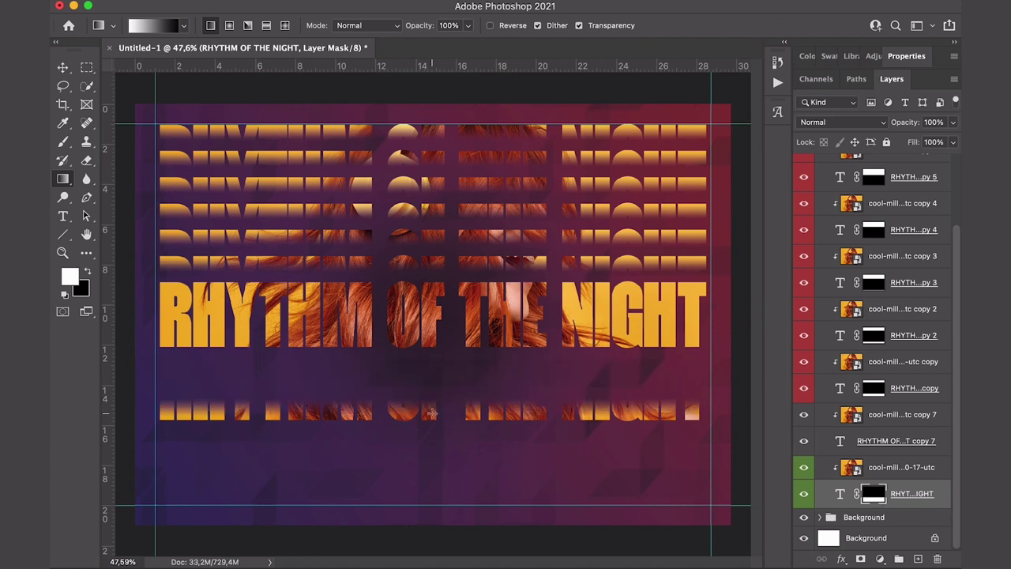
Step: Duplicate the clipped title-and-photo layer pair twice, extending the copies to copy 12
key("v")
left_click(944, 471, "shift")
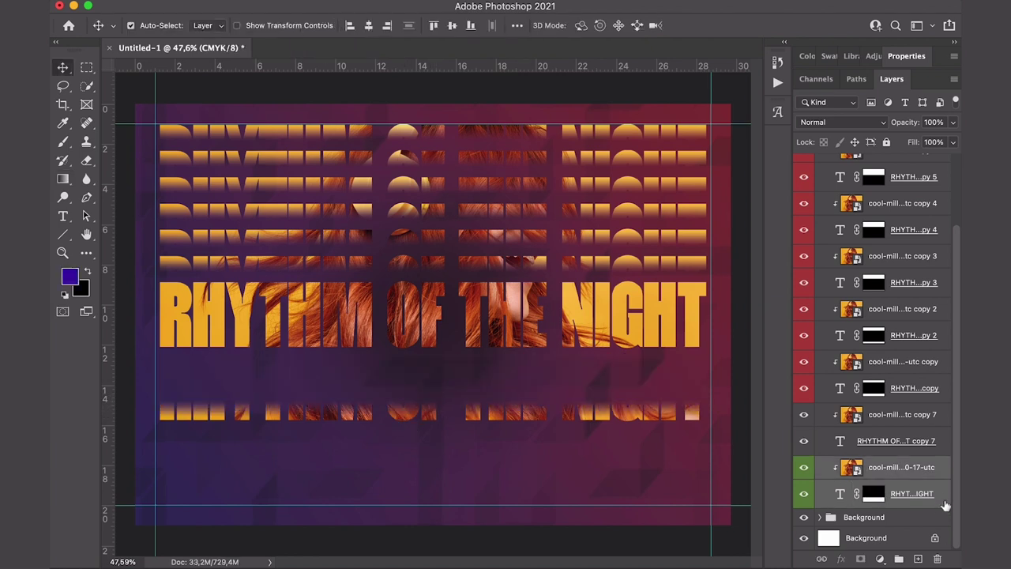
left_click_drag(946, 505, 918, 559)
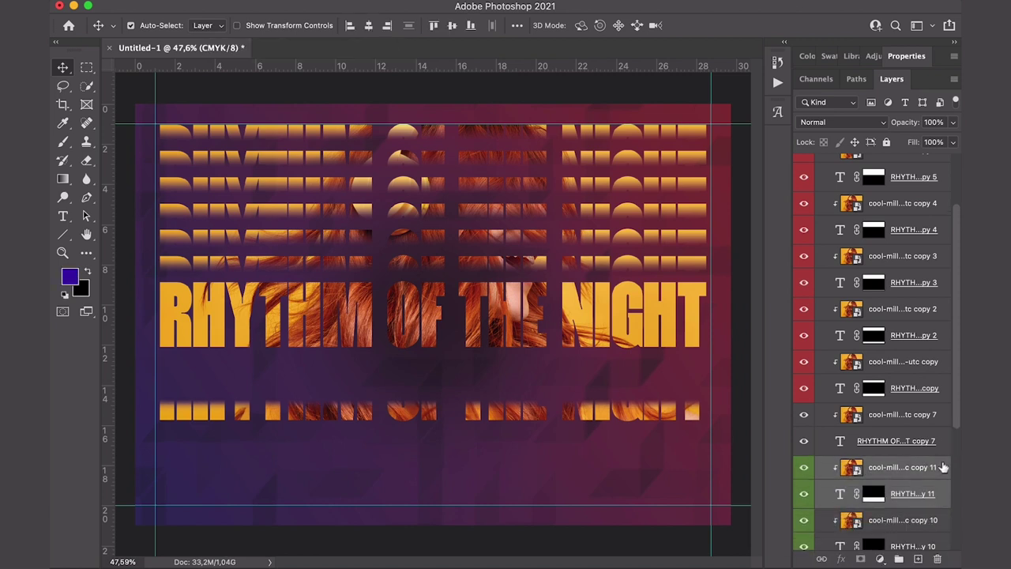
left_click_drag(944, 467, 918, 559)
left_click_drag(952, 394, 948, 532)
Step: Move a duplicate of the bottom title down about 2.6 cm near the poster bottom
left_click(943, 499)
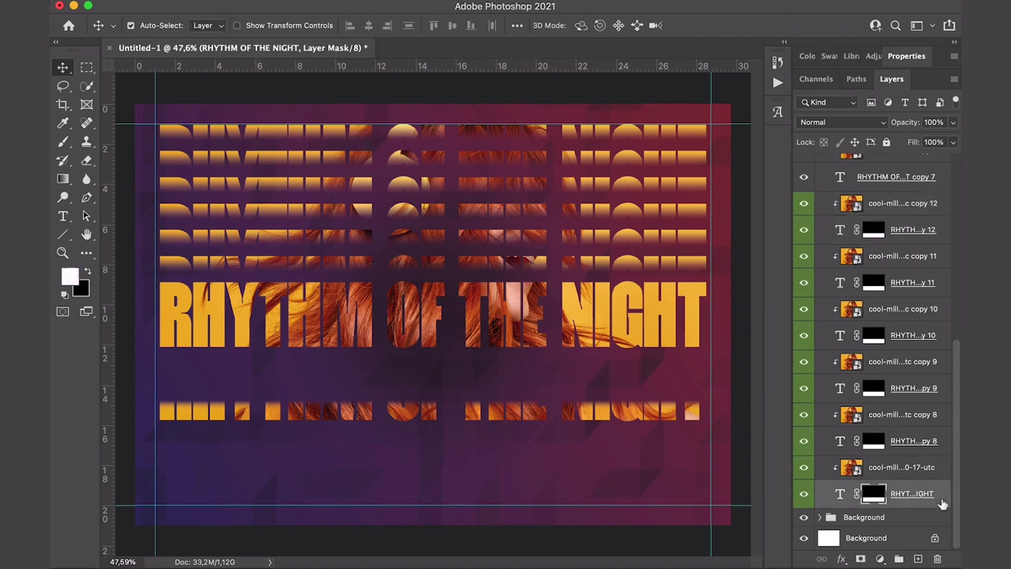
key("super+alt+t")
left_click_drag(624, 419, 628, 497)
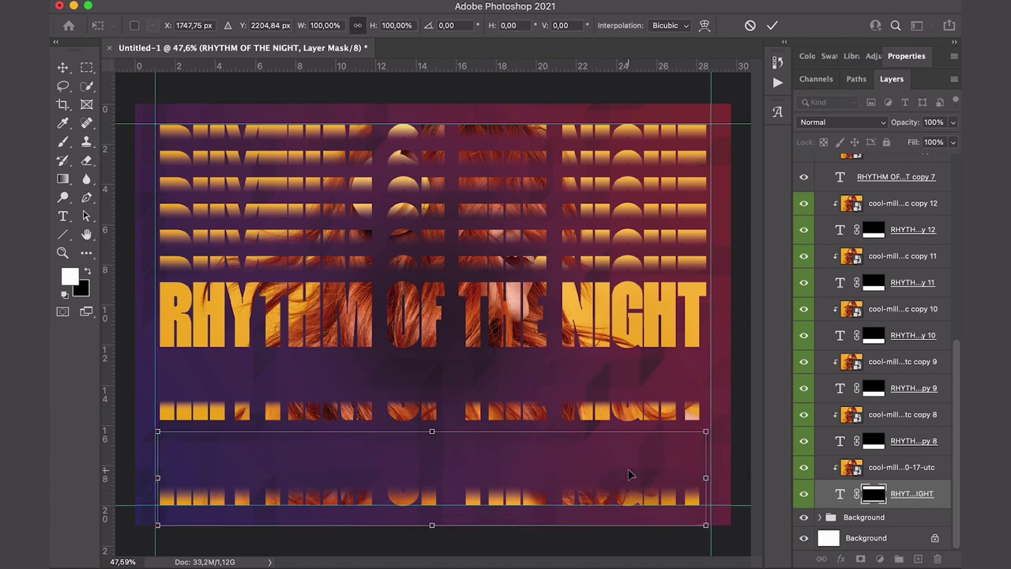
key("Return")
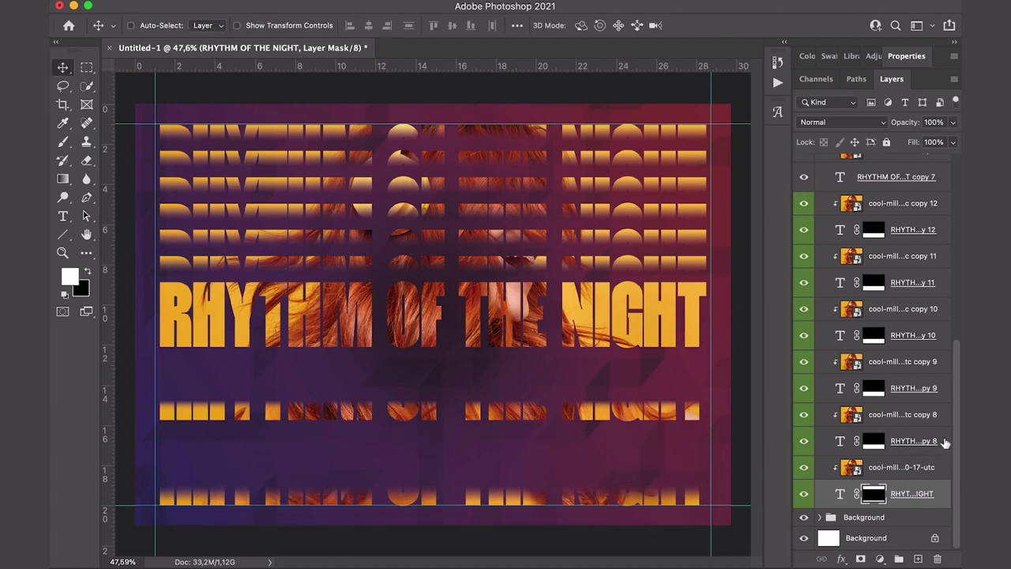
Step: Select title copies 7 through 12 and distribute their vertical centers evenly down the poster
left_click(945, 441, "super")
left_click(945, 388, "super")
left_click(945, 335, "super")
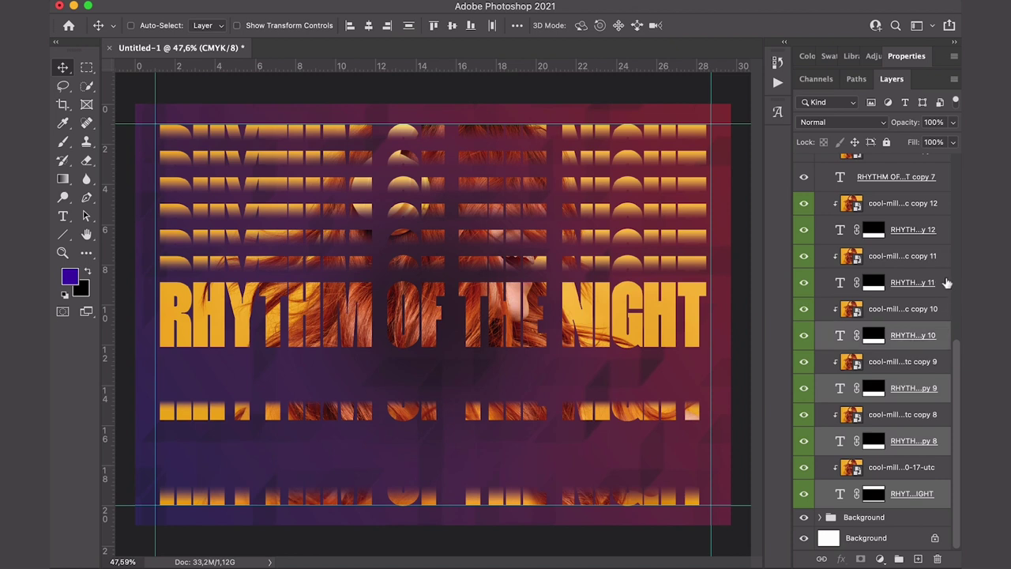
left_click(945, 282, "super")
left_click(946, 231, "super")
left_click(946, 180, "super")
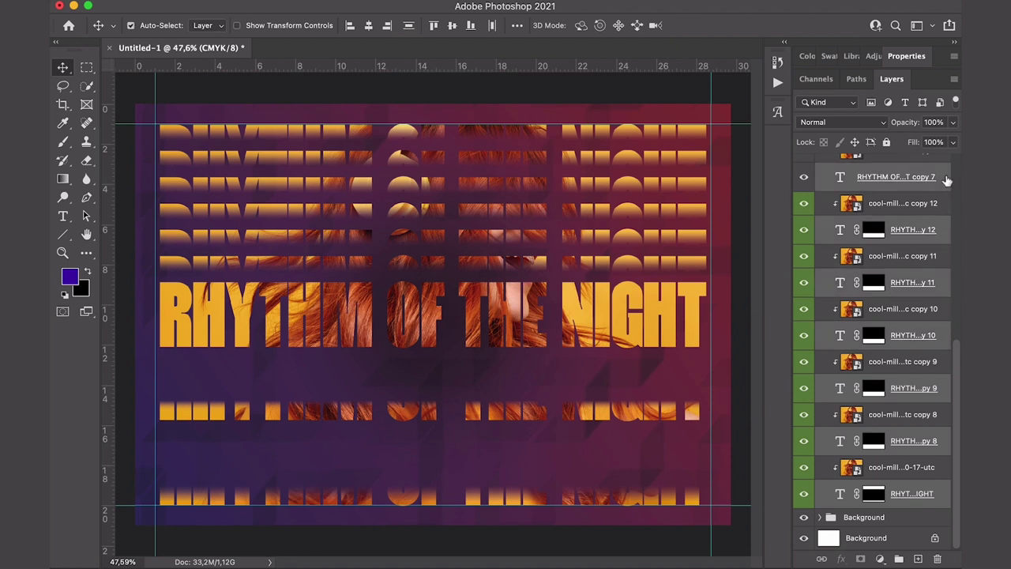
left_click(408, 26)
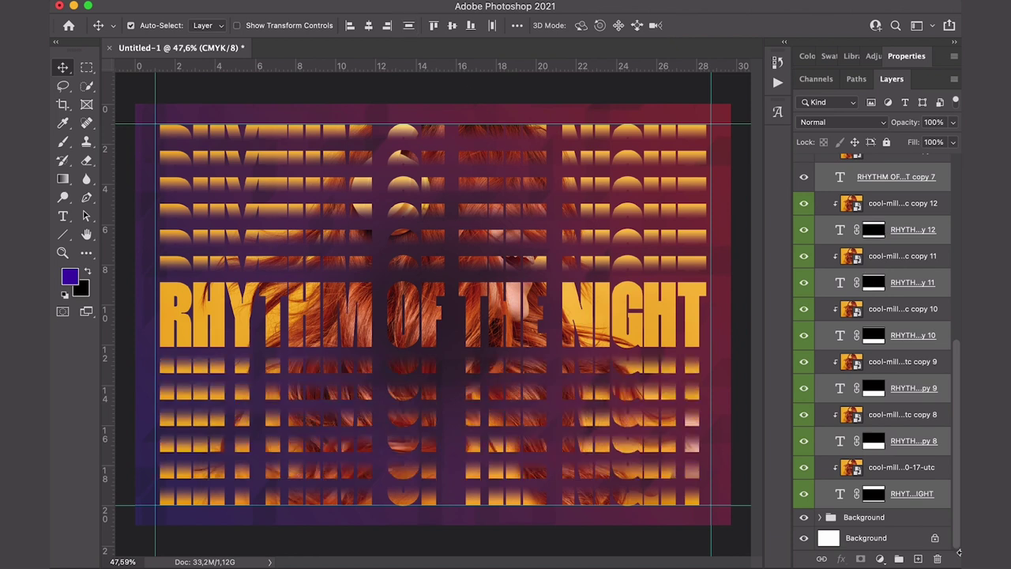
left_click(944, 185)
left_click_drag(956, 355, 958, 155)
Step: Add a top Brightness/Contrast adjustment layer with Contrast 46 and Brightness 14
left_click(819, 163)
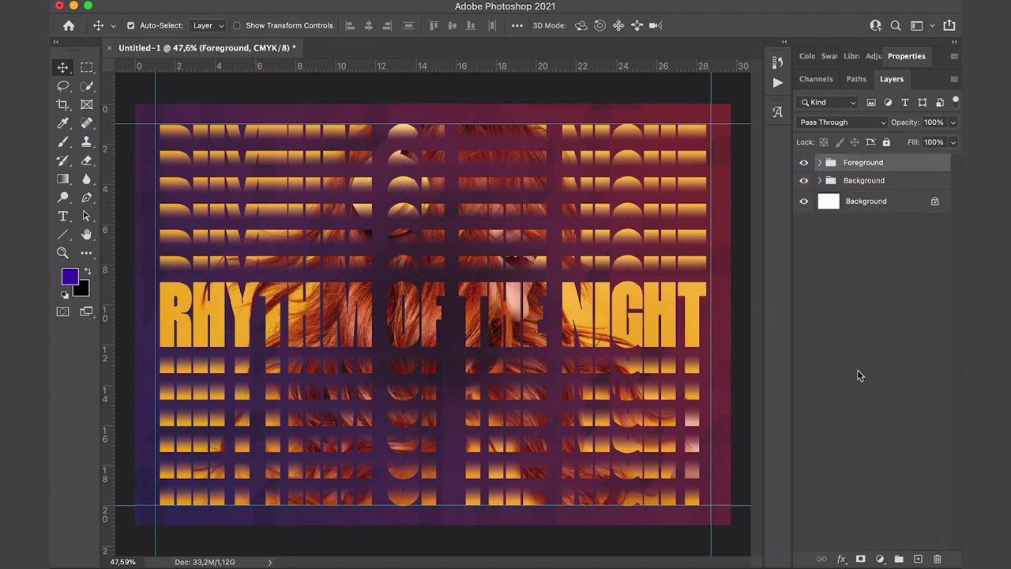
left_click(841, 320)
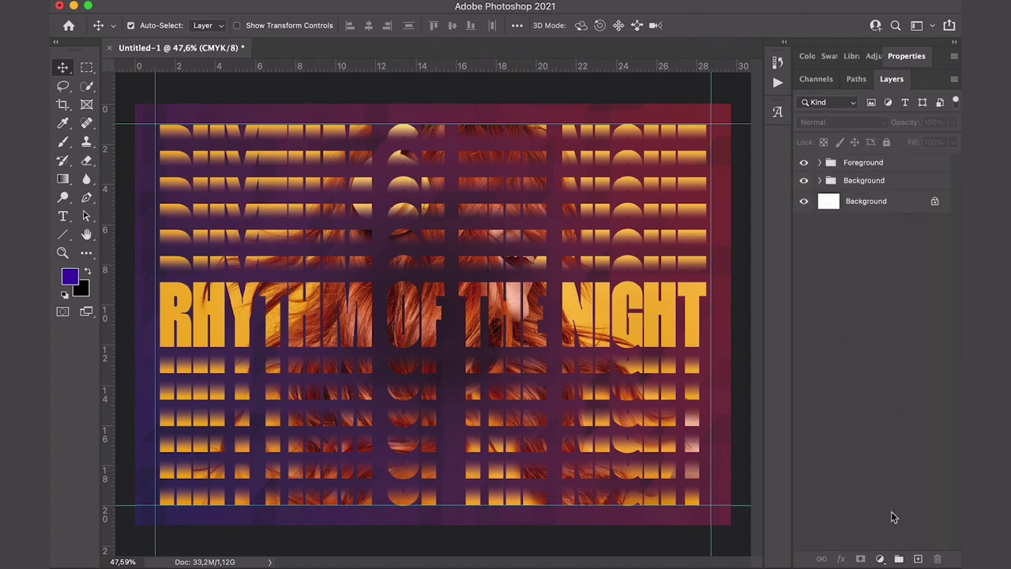
left_click(880, 559)
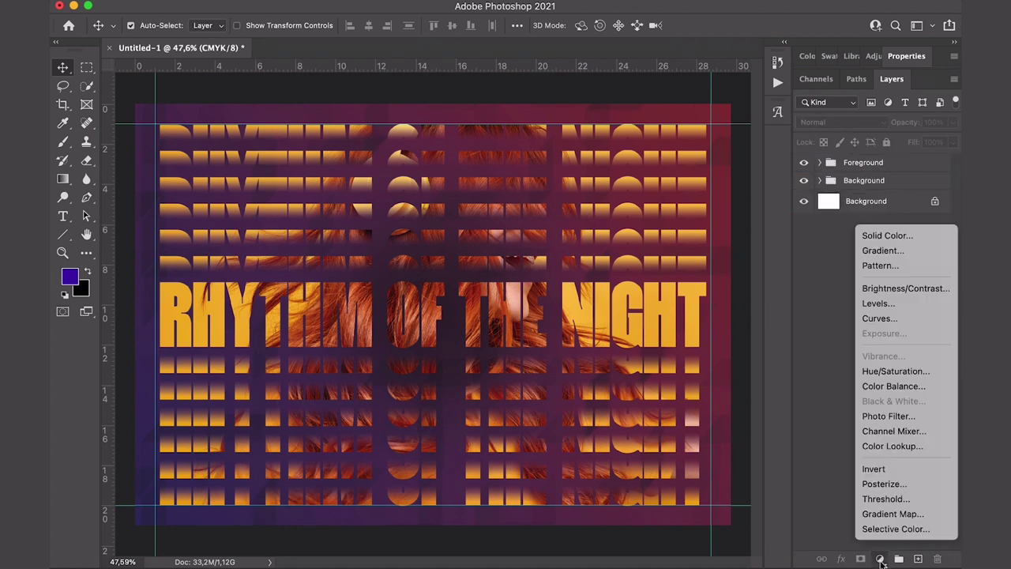
left_click(900, 288)
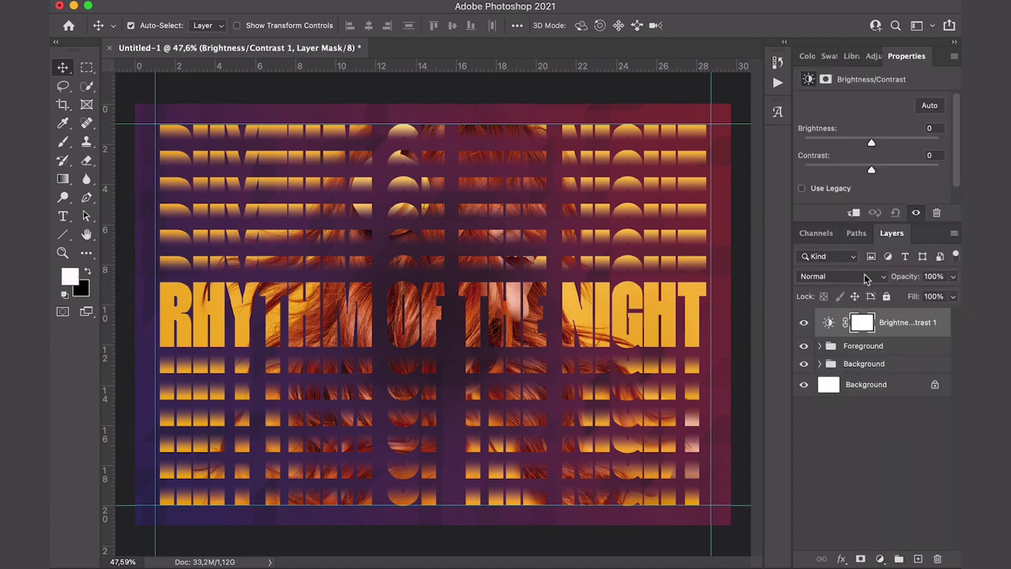
left_click_drag(871, 169, 872, 169)
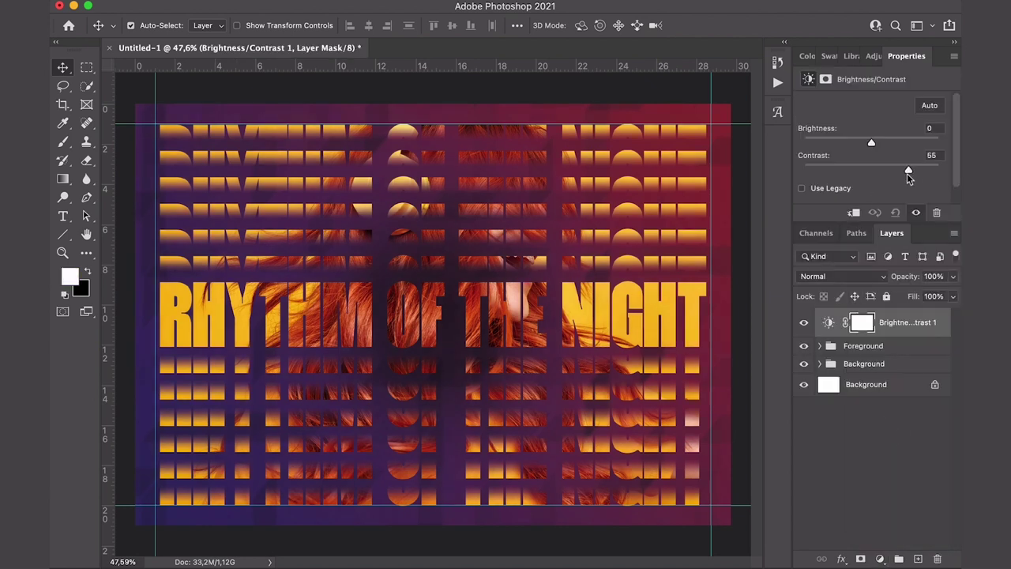
left_click(903, 169)
left_click_drag(872, 142, 875, 145)
left_click(854, 455)
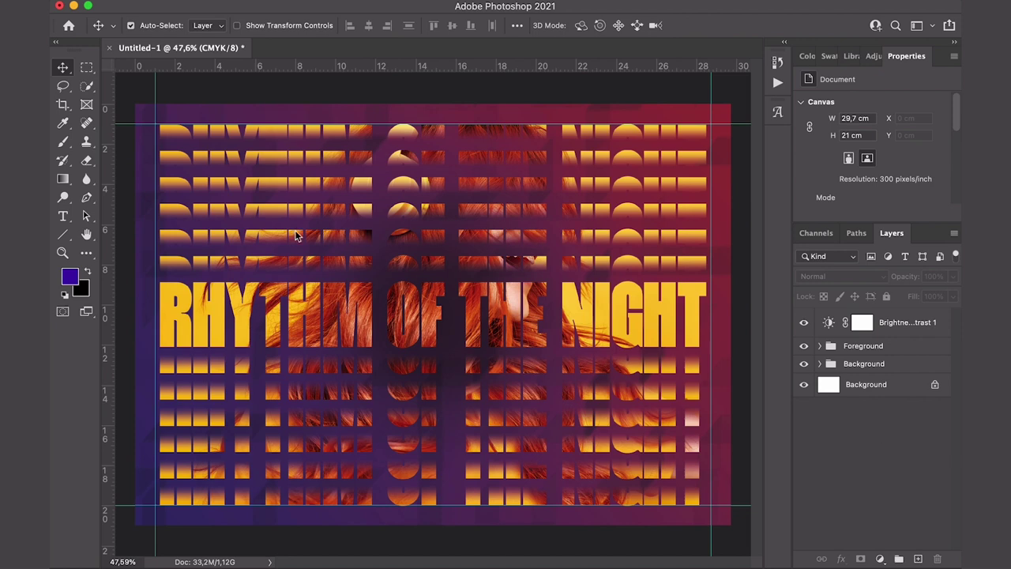
Step: Save the poster as DOPPLEREFFECT.psd in Photoshop format with layers kept
left_click(162, 6)
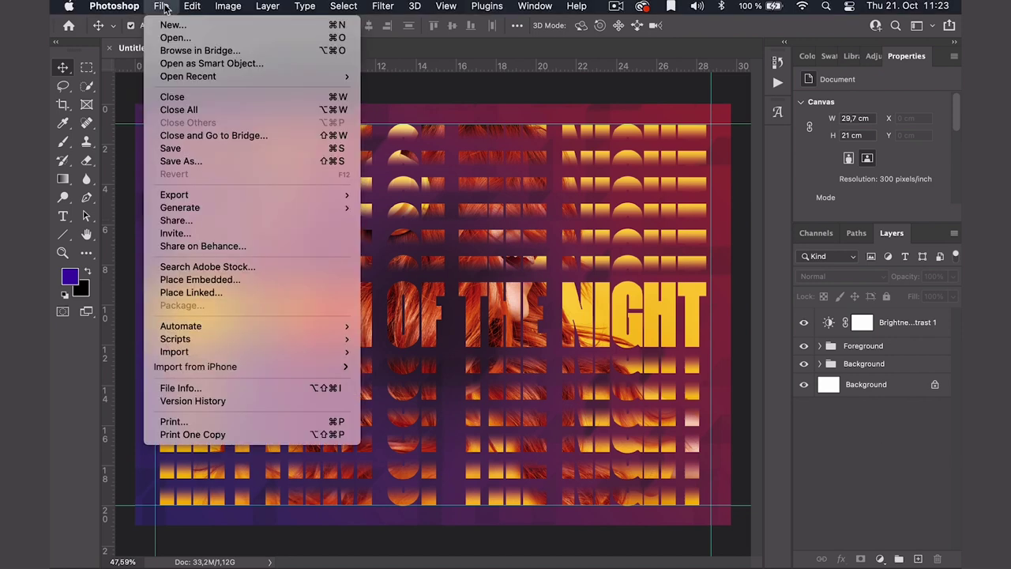
left_click(181, 161)
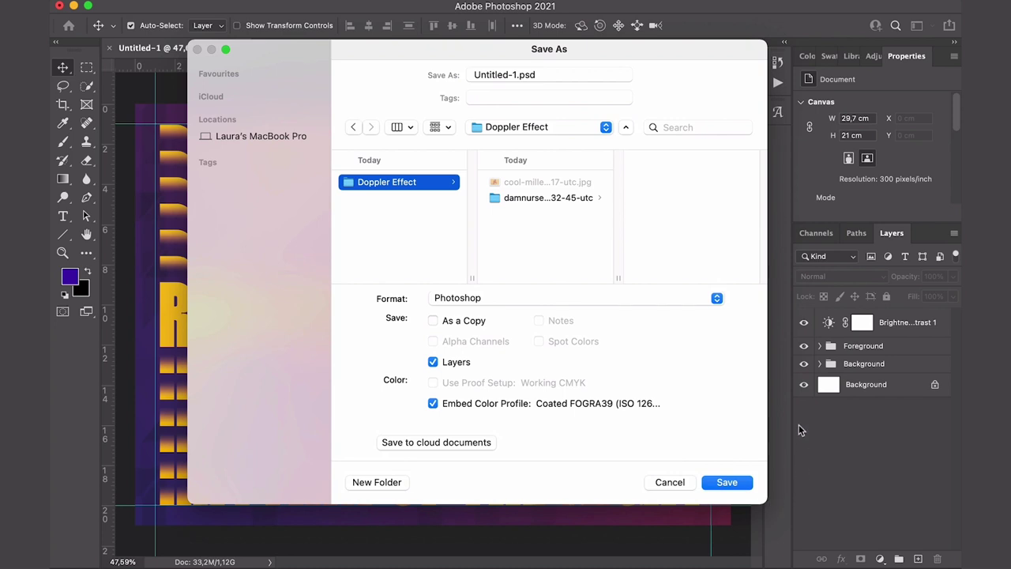
left_click(498, 74)
left_click_drag(515, 75, 443, 75)
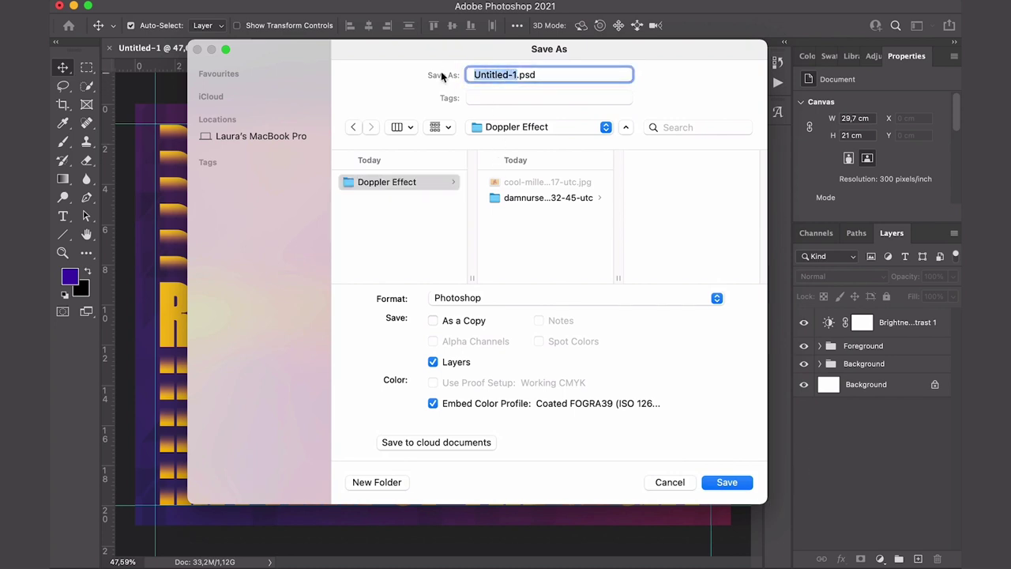
type("DOPPL")
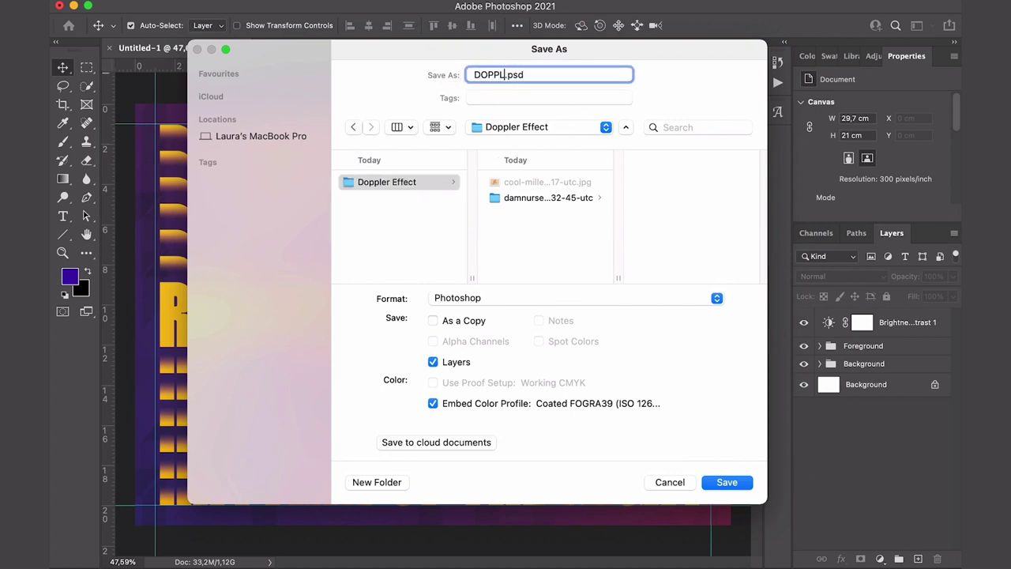
type("EREFFECT")
left_click(728, 483)
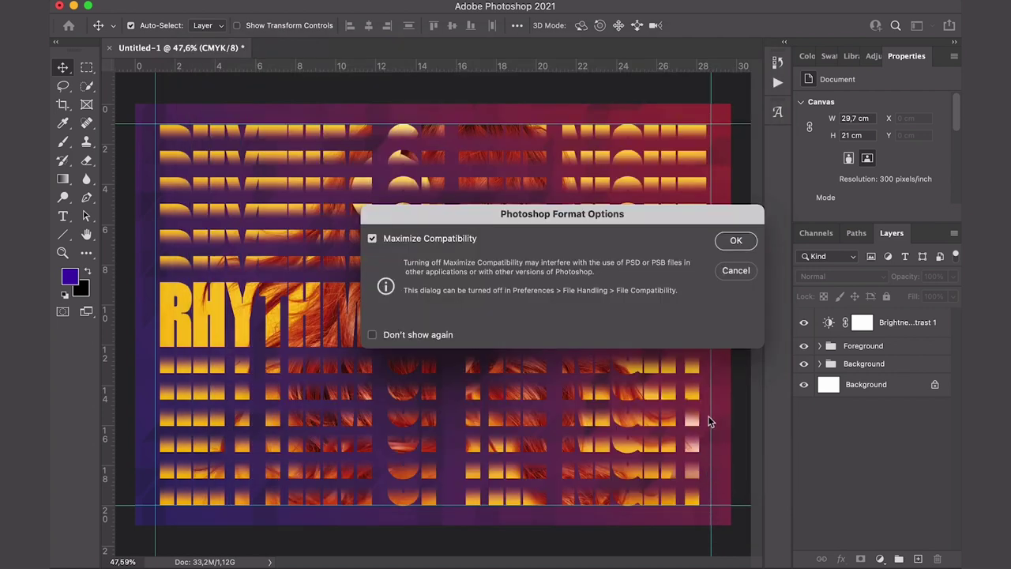
left_click(735, 241)
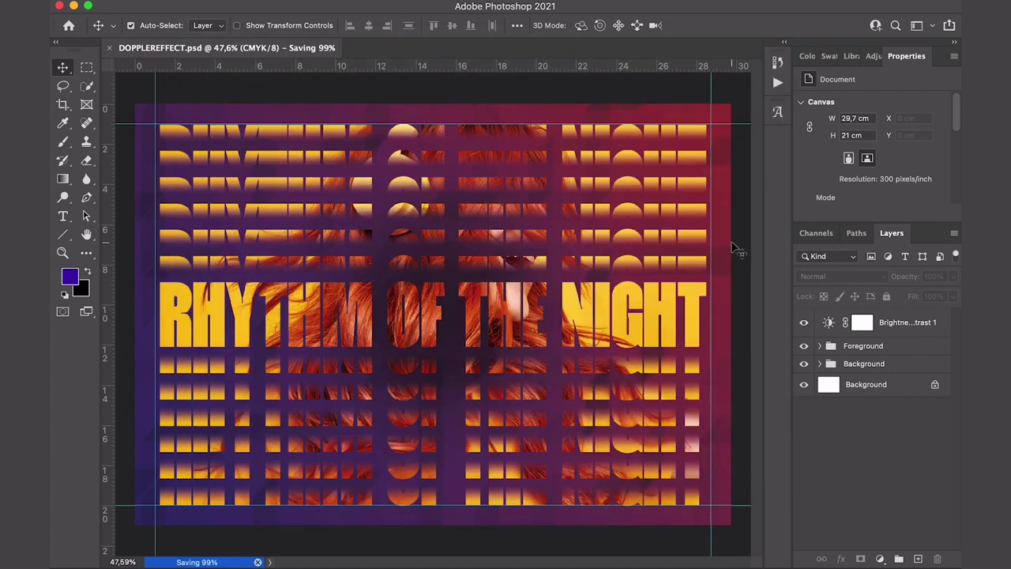
left_click(162, 6)
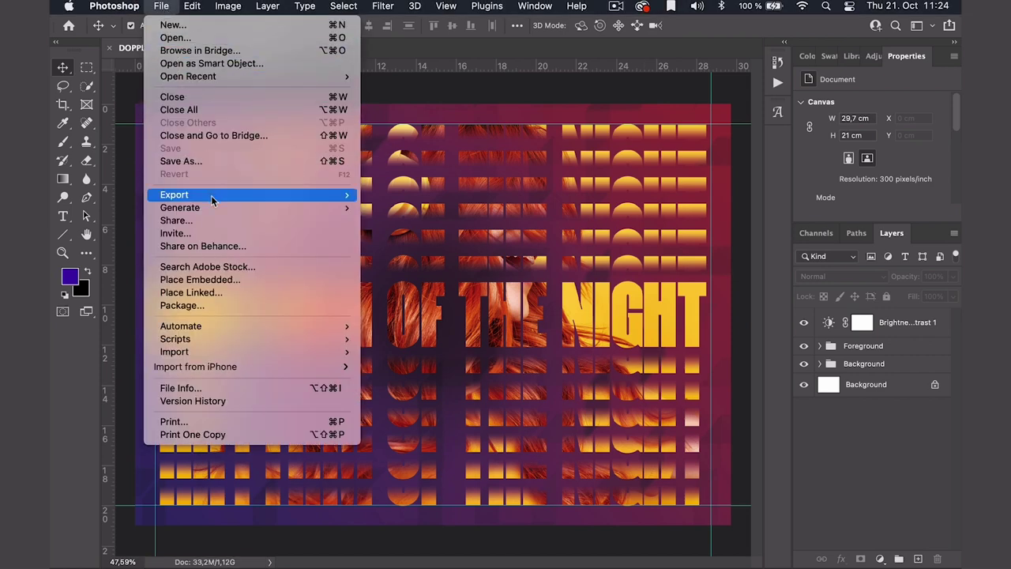
Step: Open Save for Web (Legacy) as JPEG High and set the image width to 850 px
mouse_move(215, 201)
left_click(445, 250)
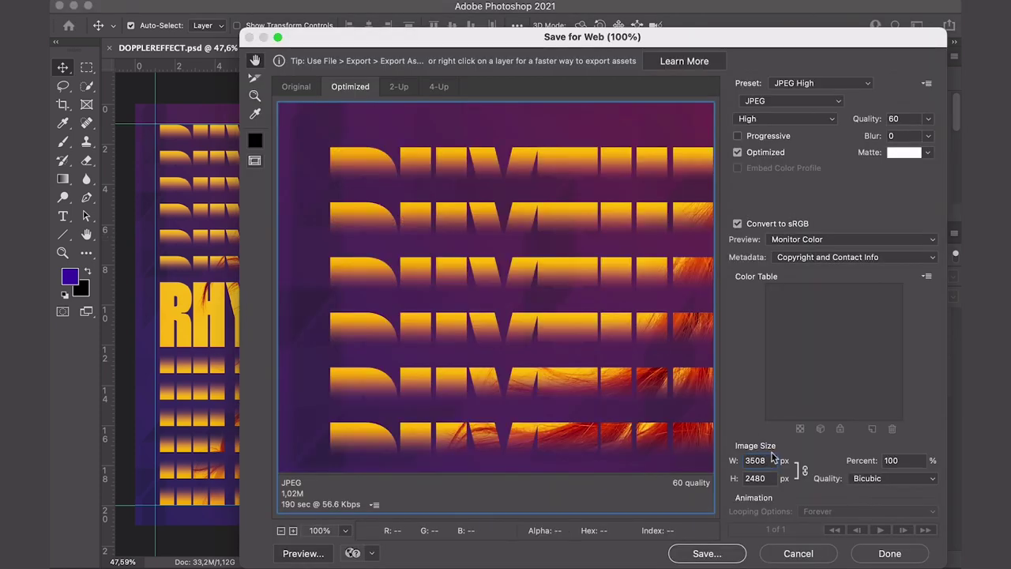
double_click(756, 460)
type("850")
key("Tab")
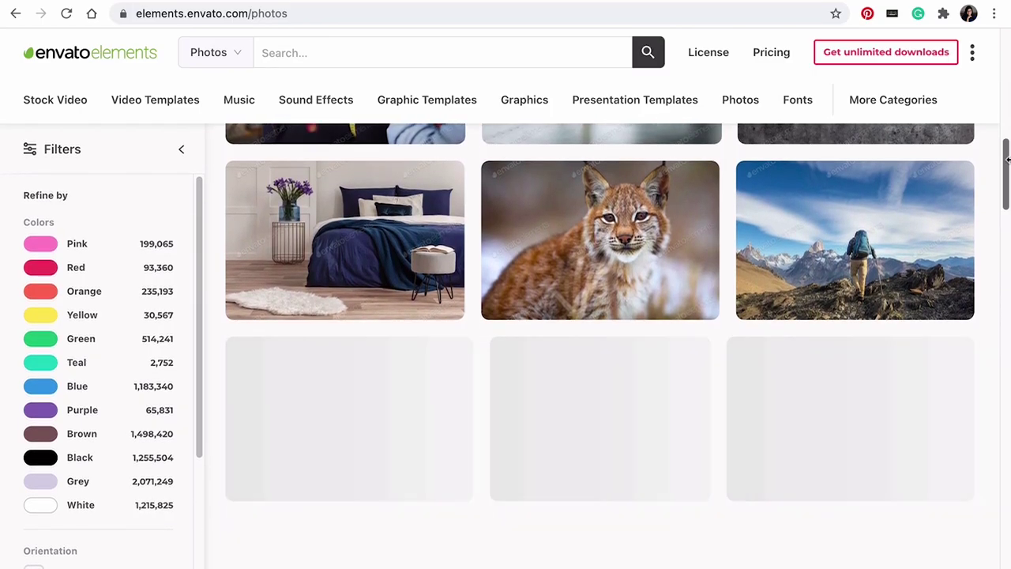
Step: Switch Envato Elements to the Fonts catalogue and scroll through font cards like Cheddar Gothic and Ropstone
left_click(798, 100)
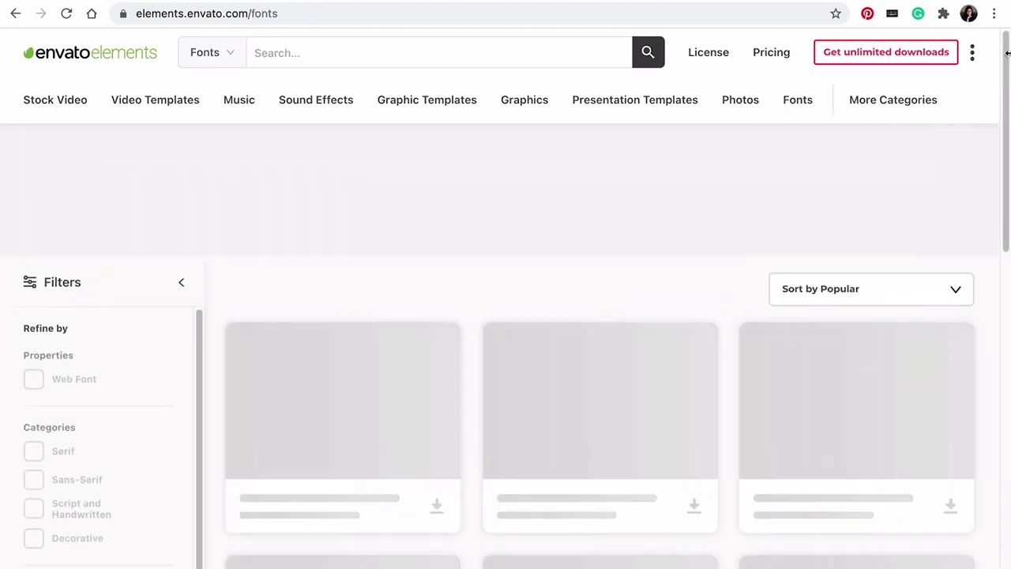
scroll(1008, 52, "down", 3)
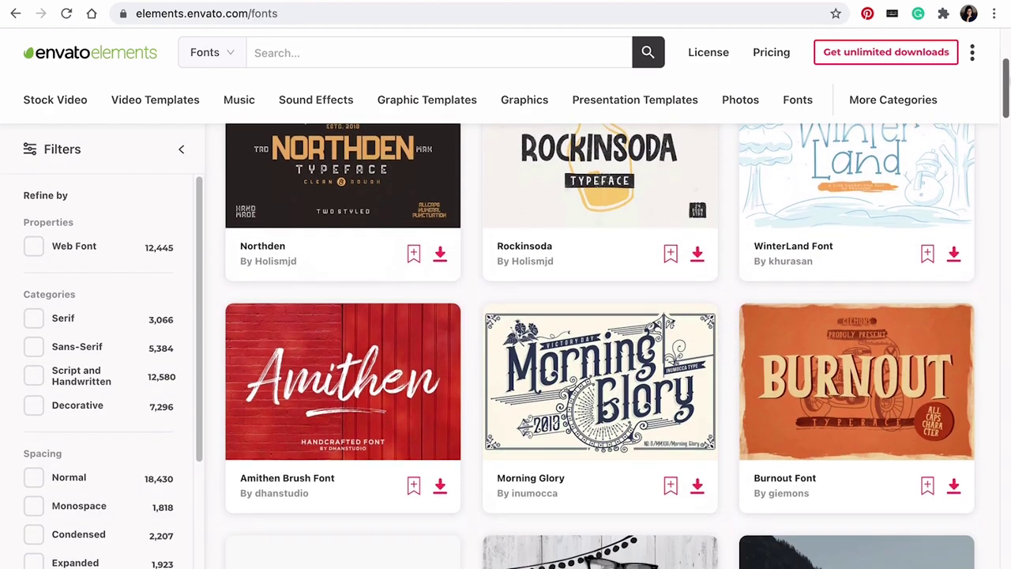
scroll(600, 348, "down", 6)
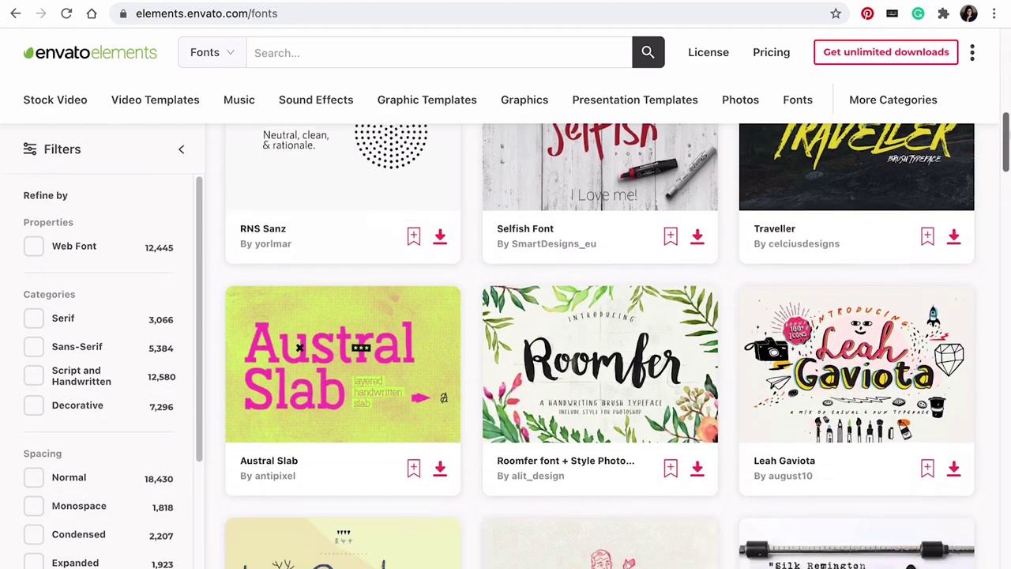
scroll(1007, 172, "down", 5)
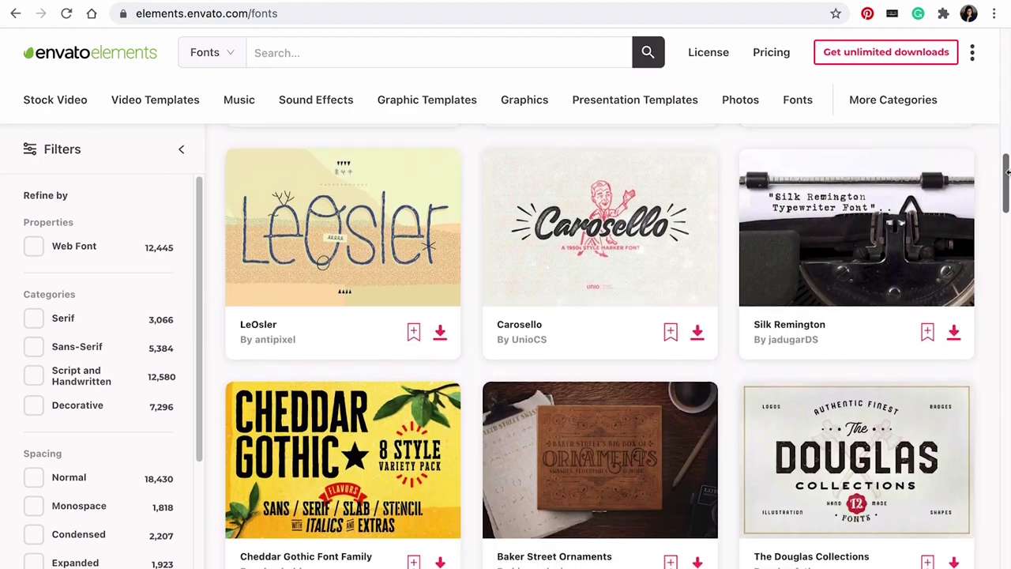
left_click_drag(1008, 172, 1007, 202)
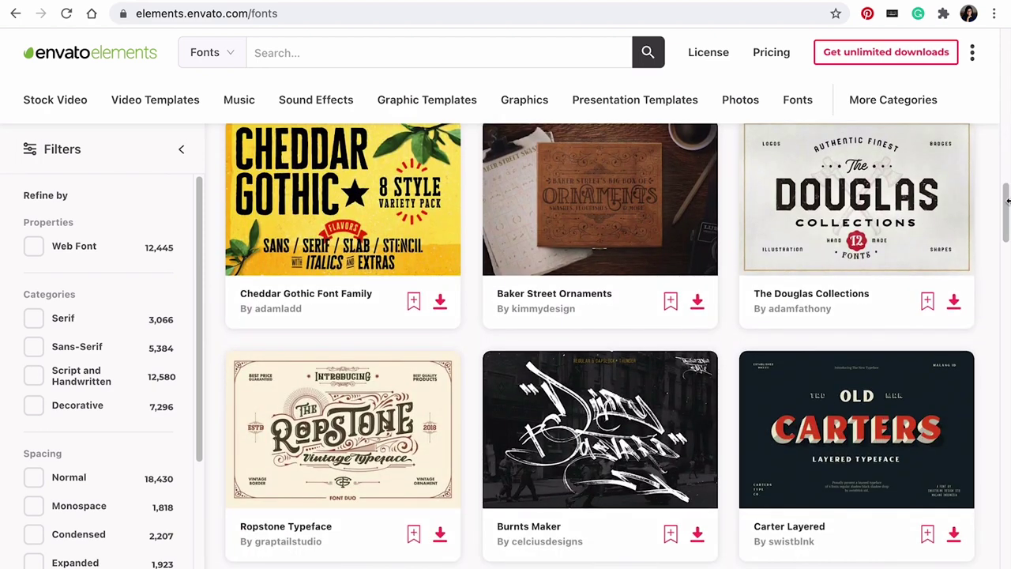